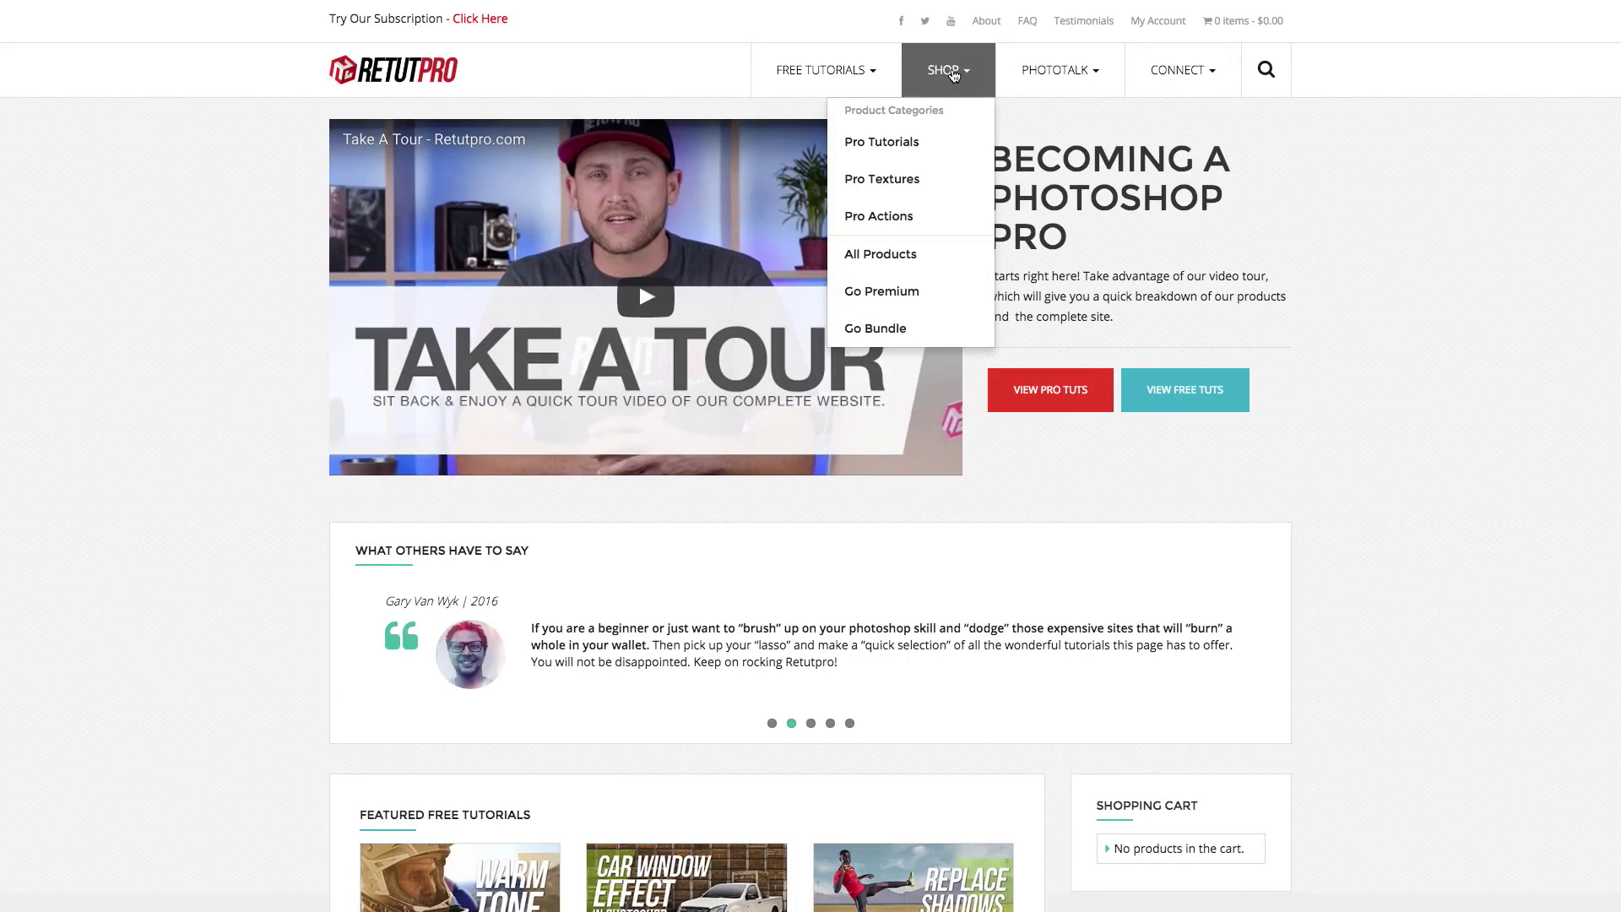
Step: Browse RetutPro's Pro Actions and open the Black & White action's product page
{"action": "left_click", "coordinate": [878, 215]}
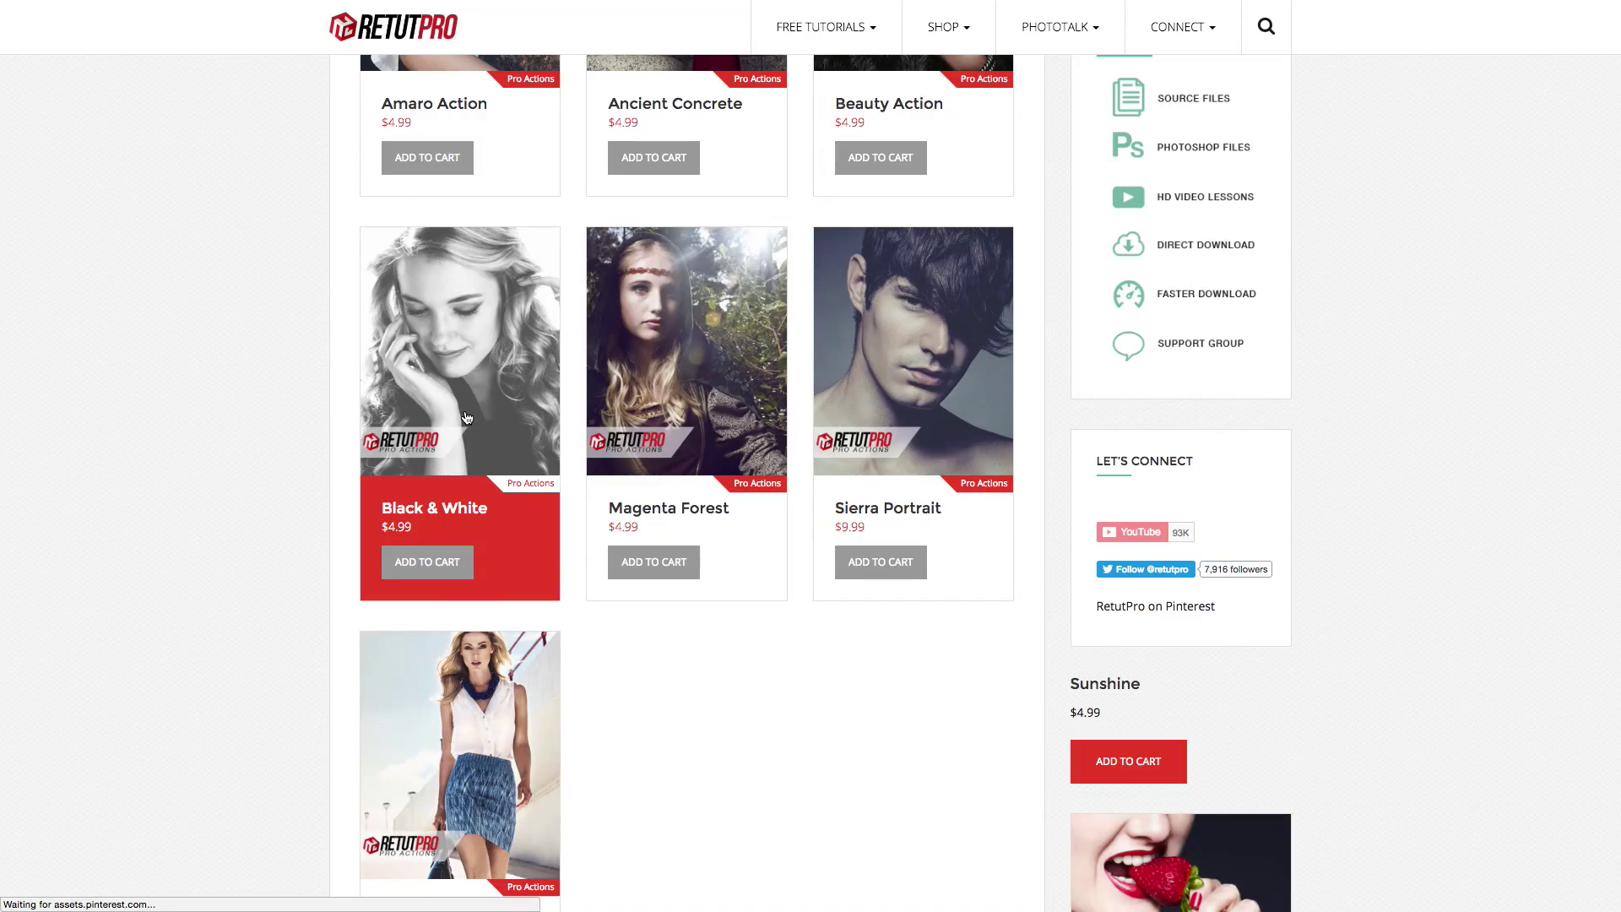
{"action": "left_click", "coordinate": [465, 417]}
{"action": "scroll", "coordinate": [1408, 105], "scroll_direction": "down", "scroll_amount": 10}
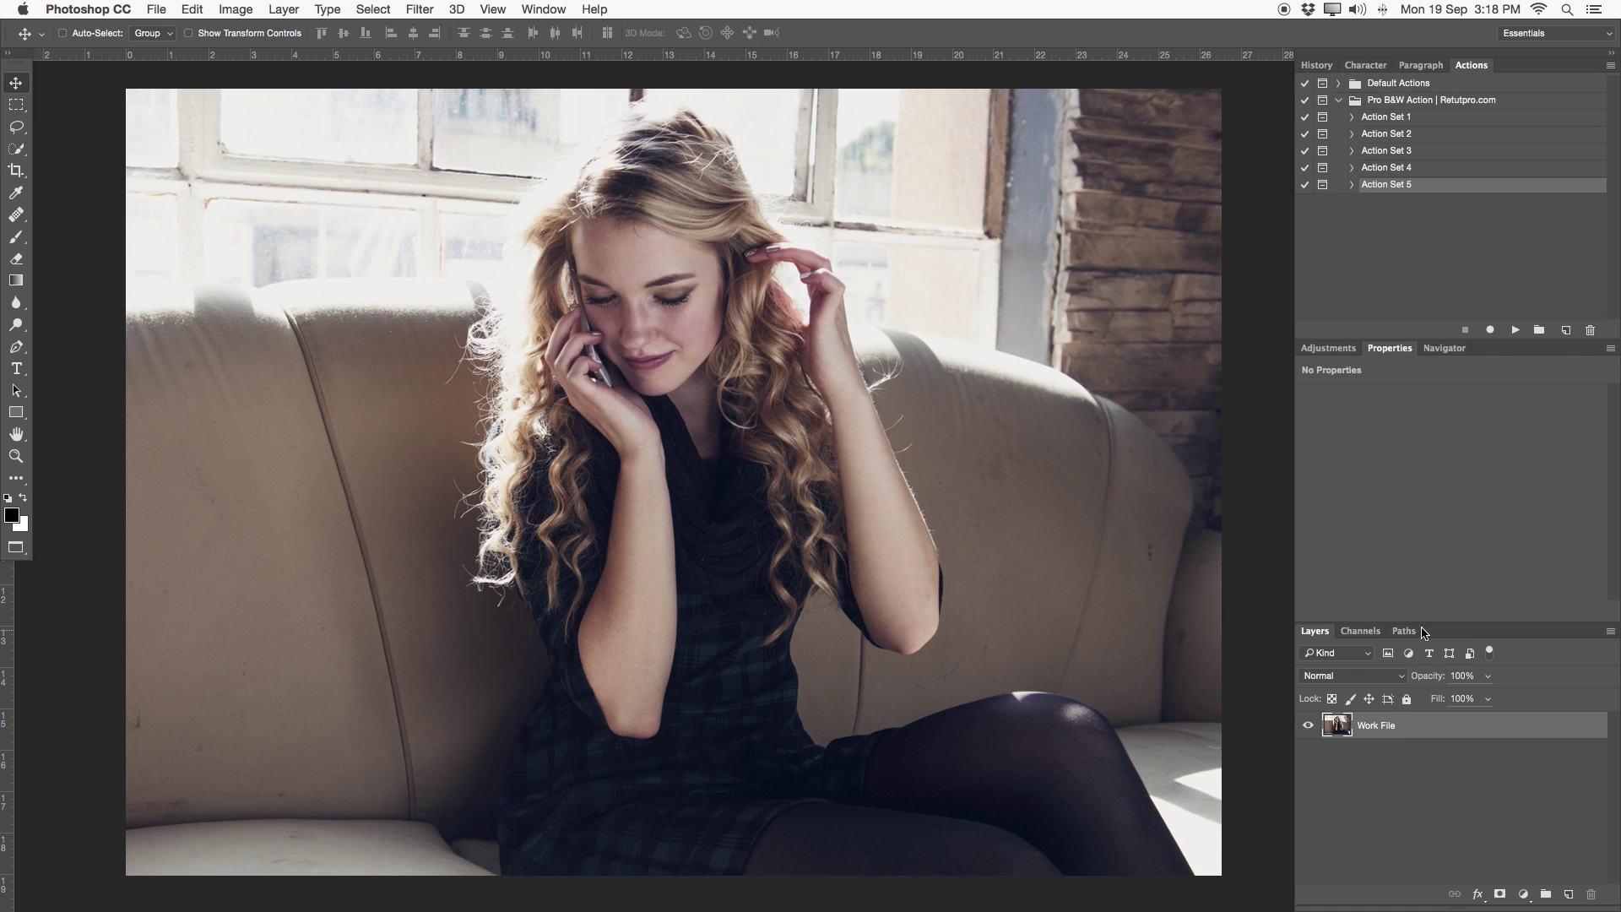
Step: Enlarge the Layers panel, restore the Actions panel, and play Pro B&W Action Set 4
{"action": "left_click_drag", "start_coordinate": [1432, 623], "coordinate": [1432, 558]}
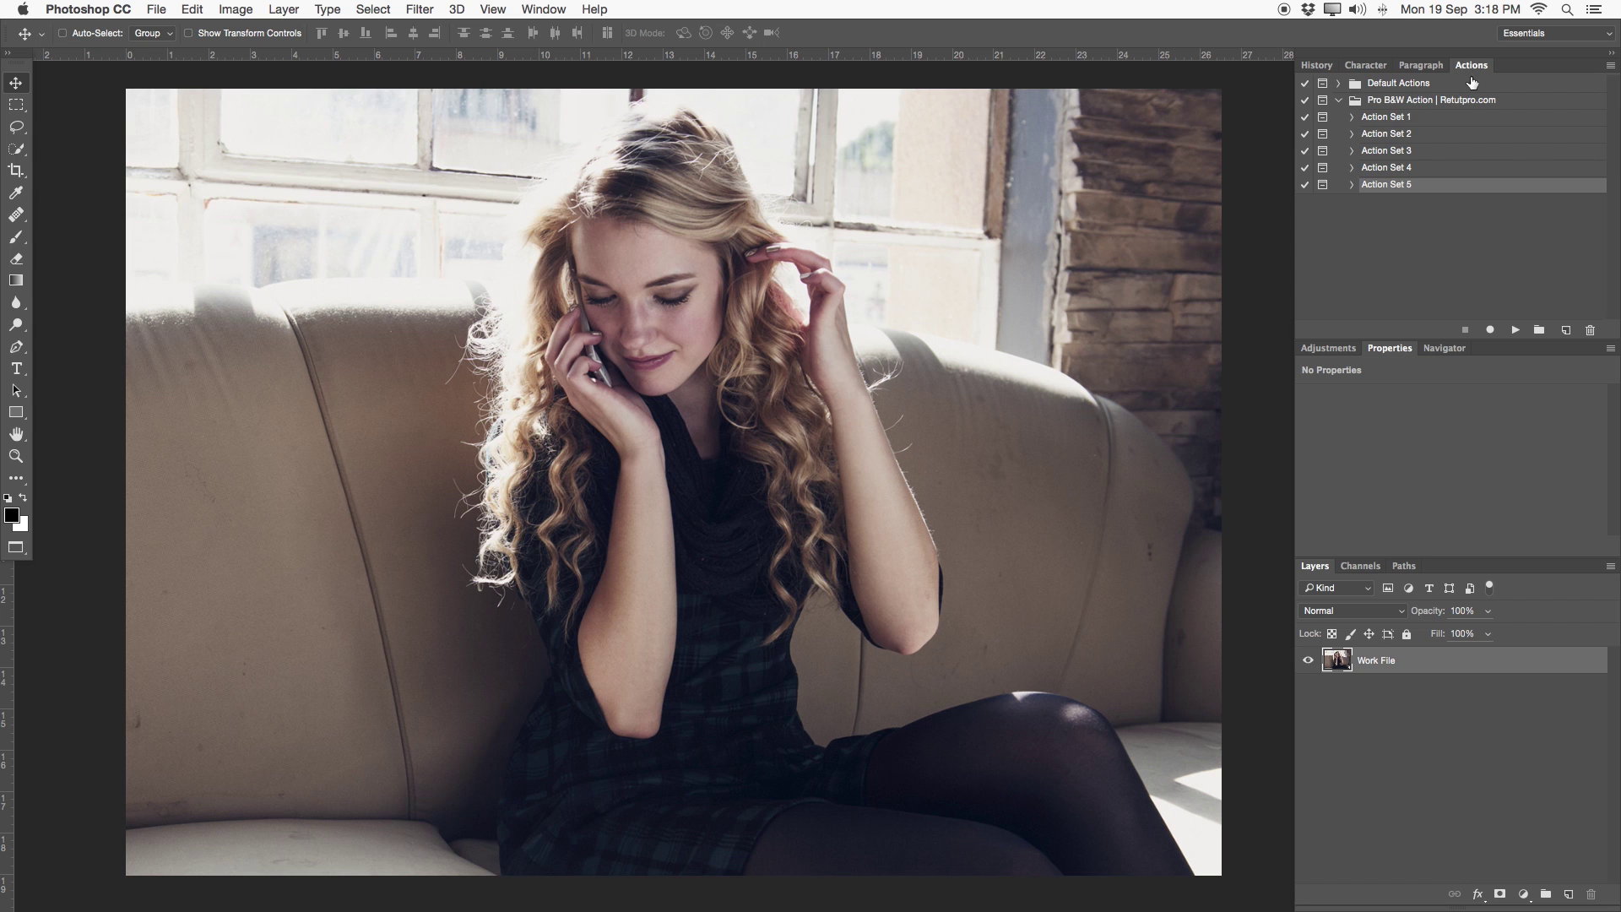
{"action": "left_click", "coordinate": [543, 9]}
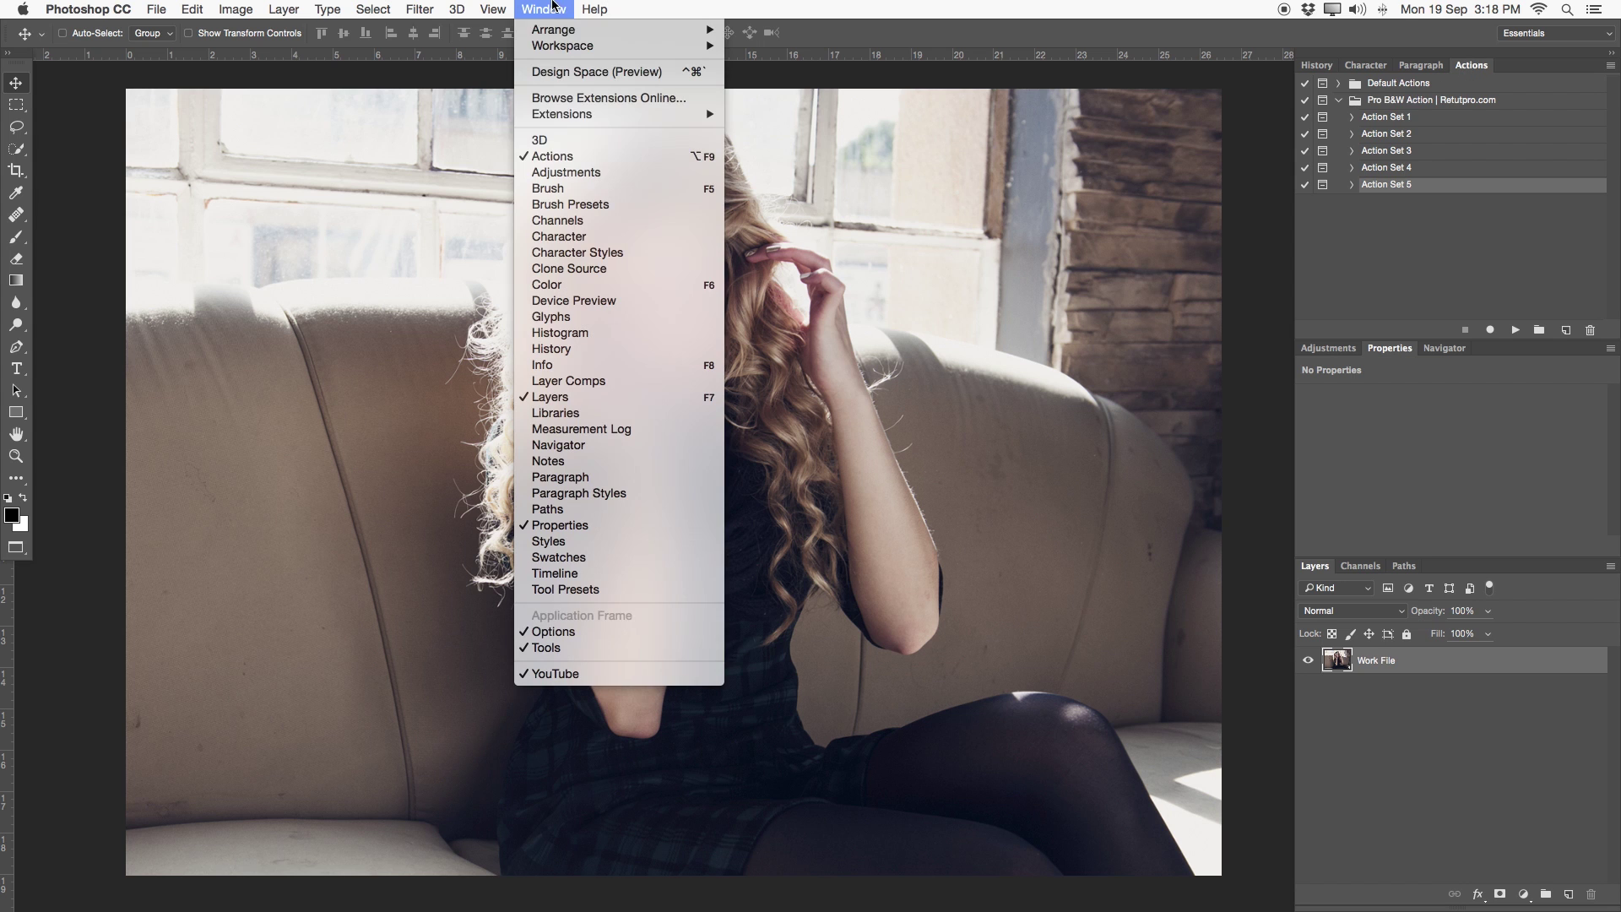
{"action": "left_click", "coordinate": [544, 158]}
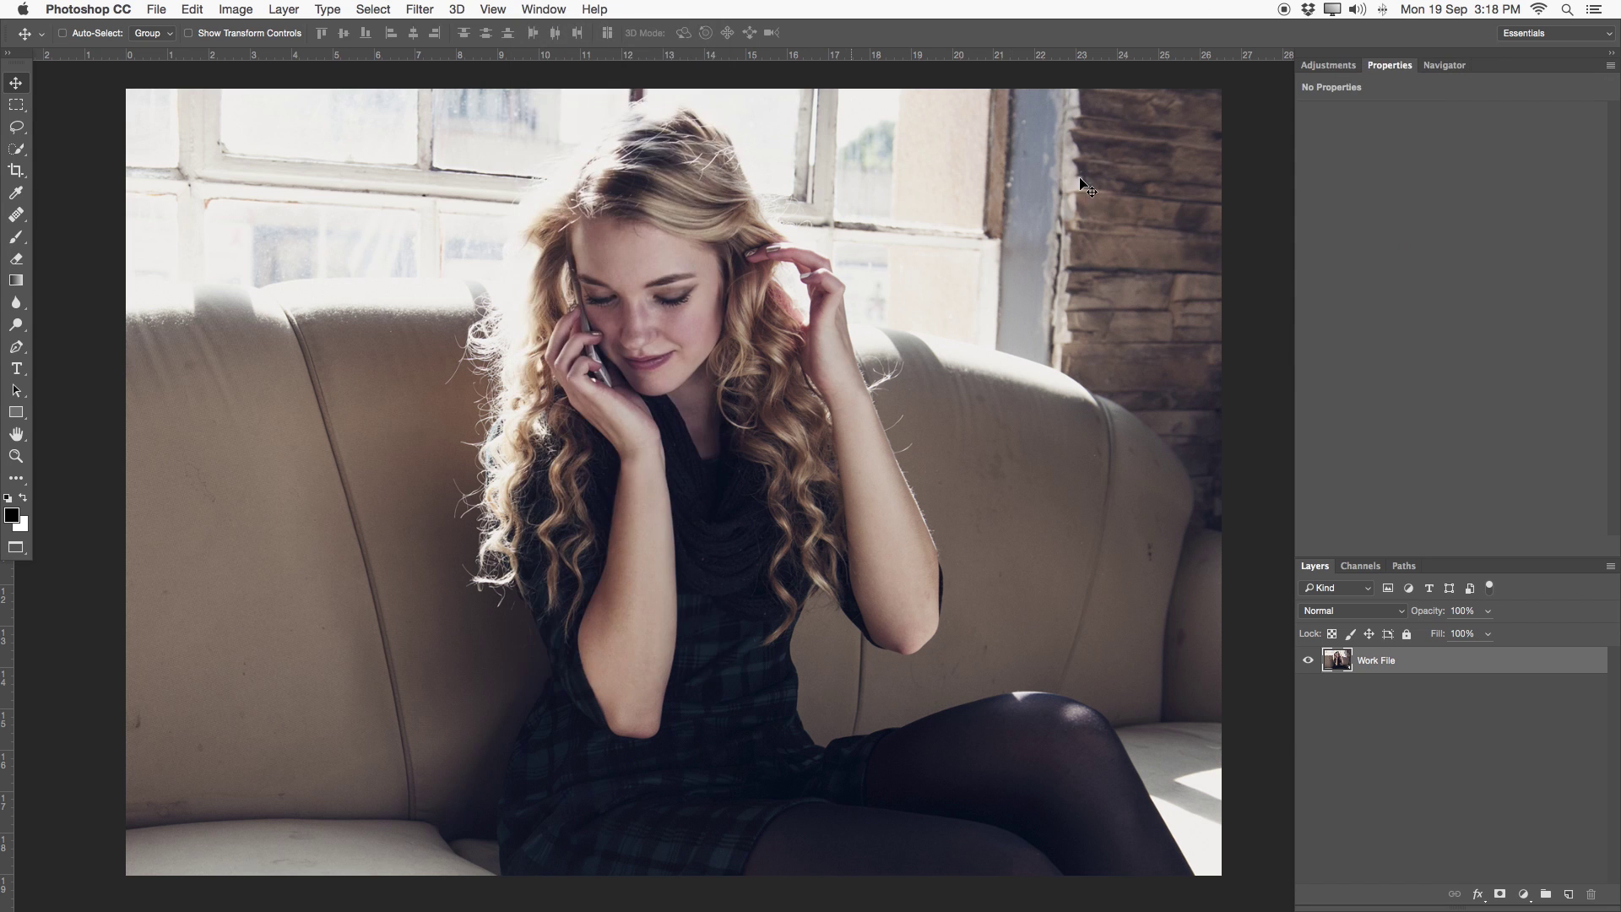
{"action": "left_click", "coordinate": [543, 10]}
{"action": "left_click", "coordinate": [547, 158]}
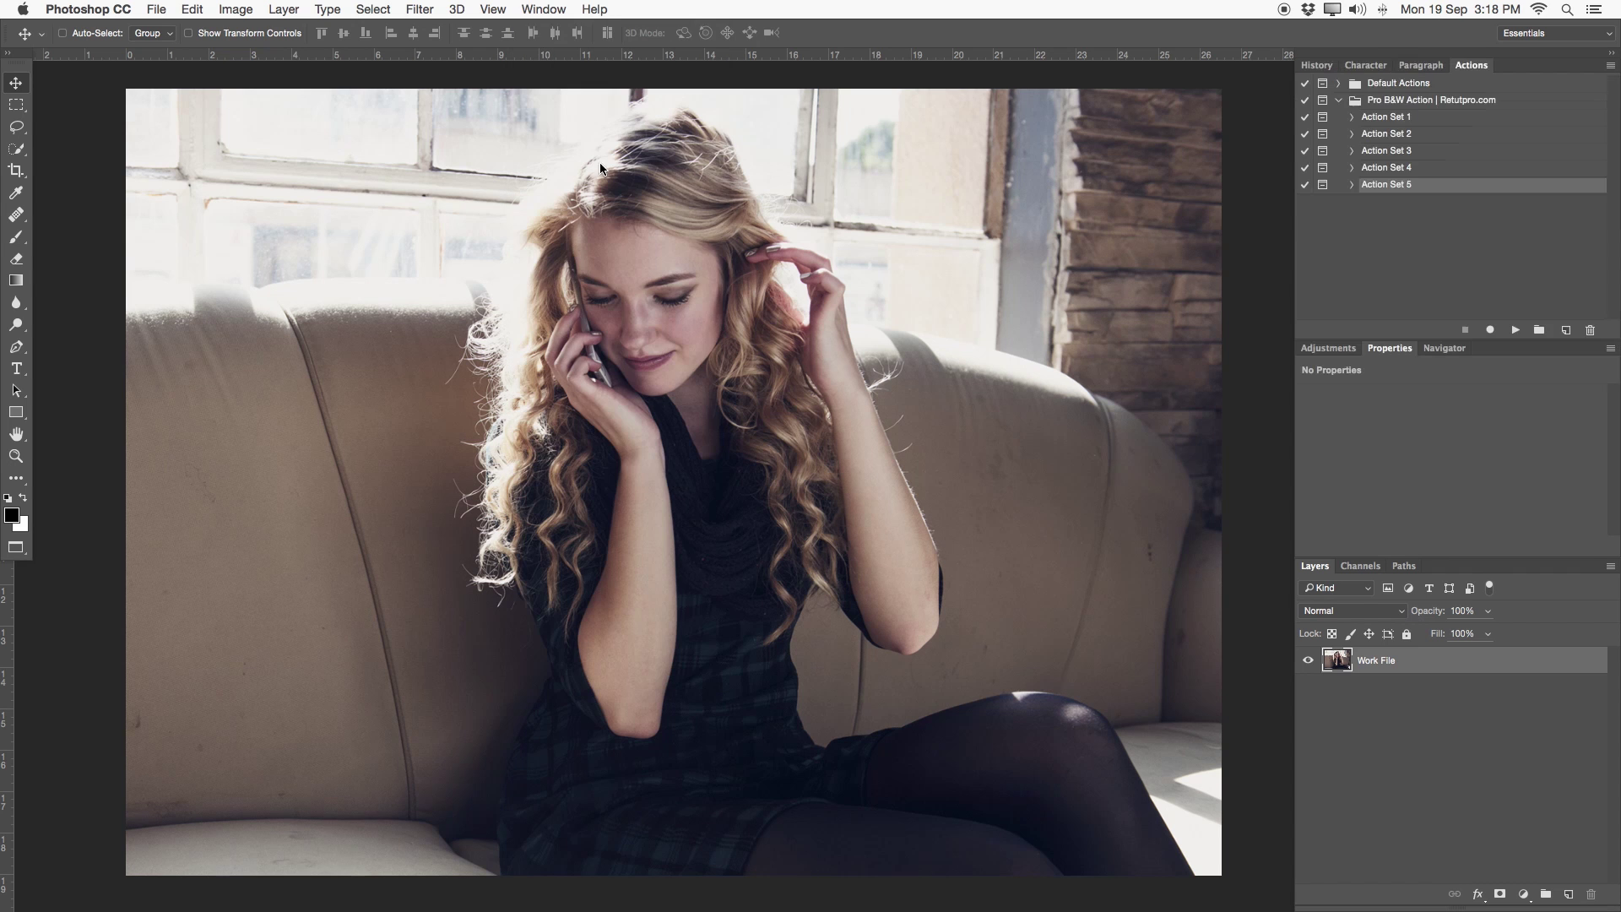
{"action": "left_click", "coordinate": [1405, 169]}
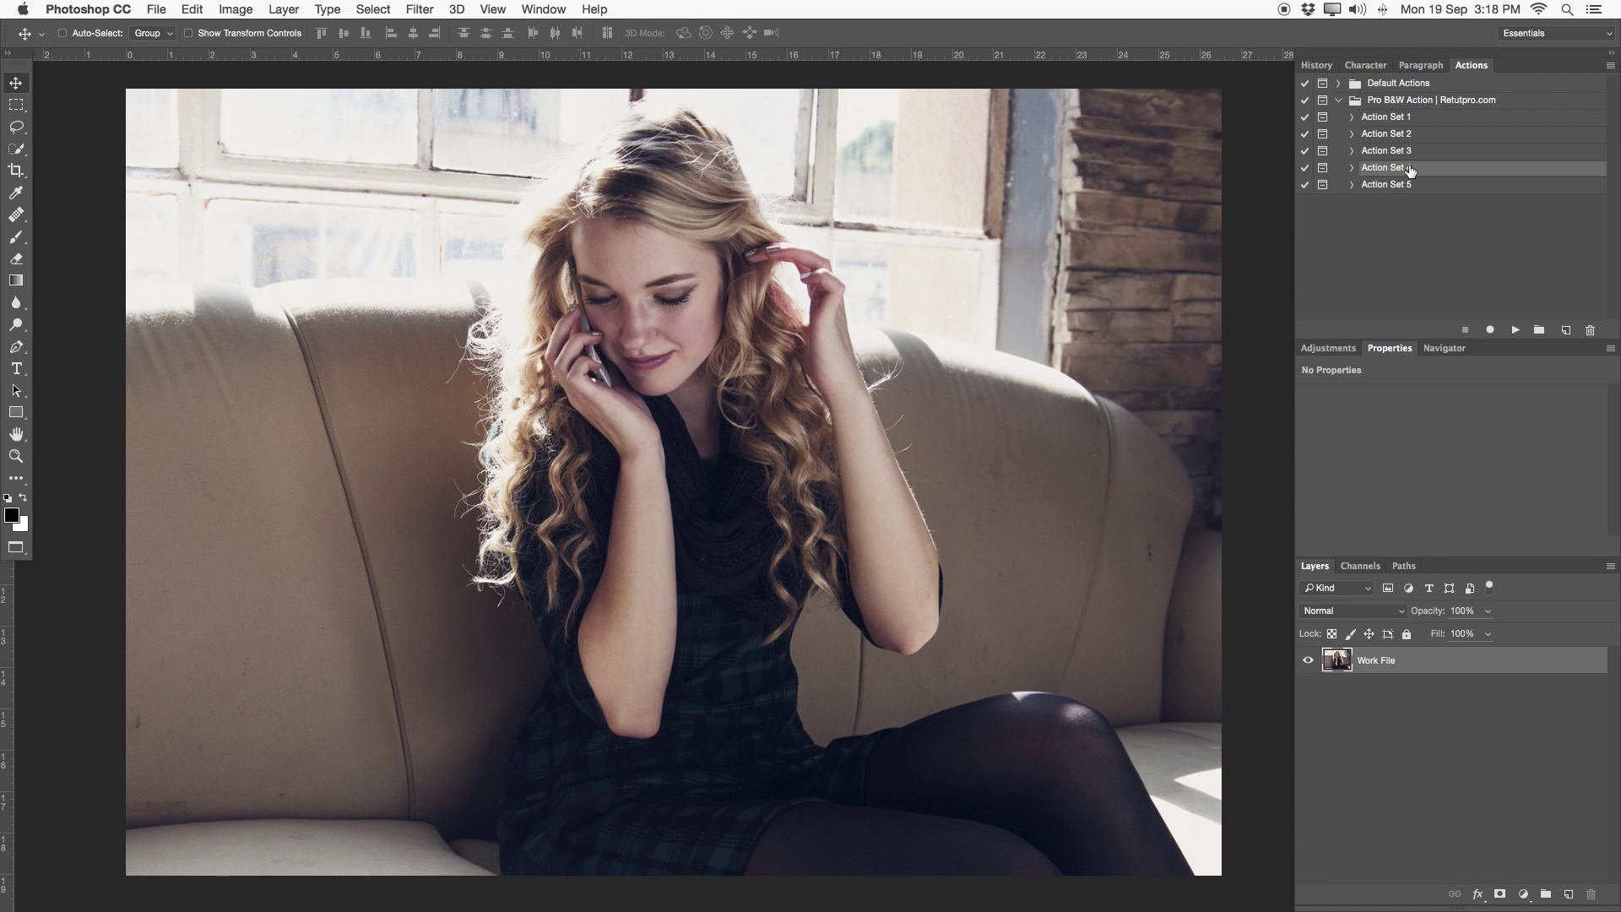
{"action": "left_click", "coordinate": [1513, 330]}
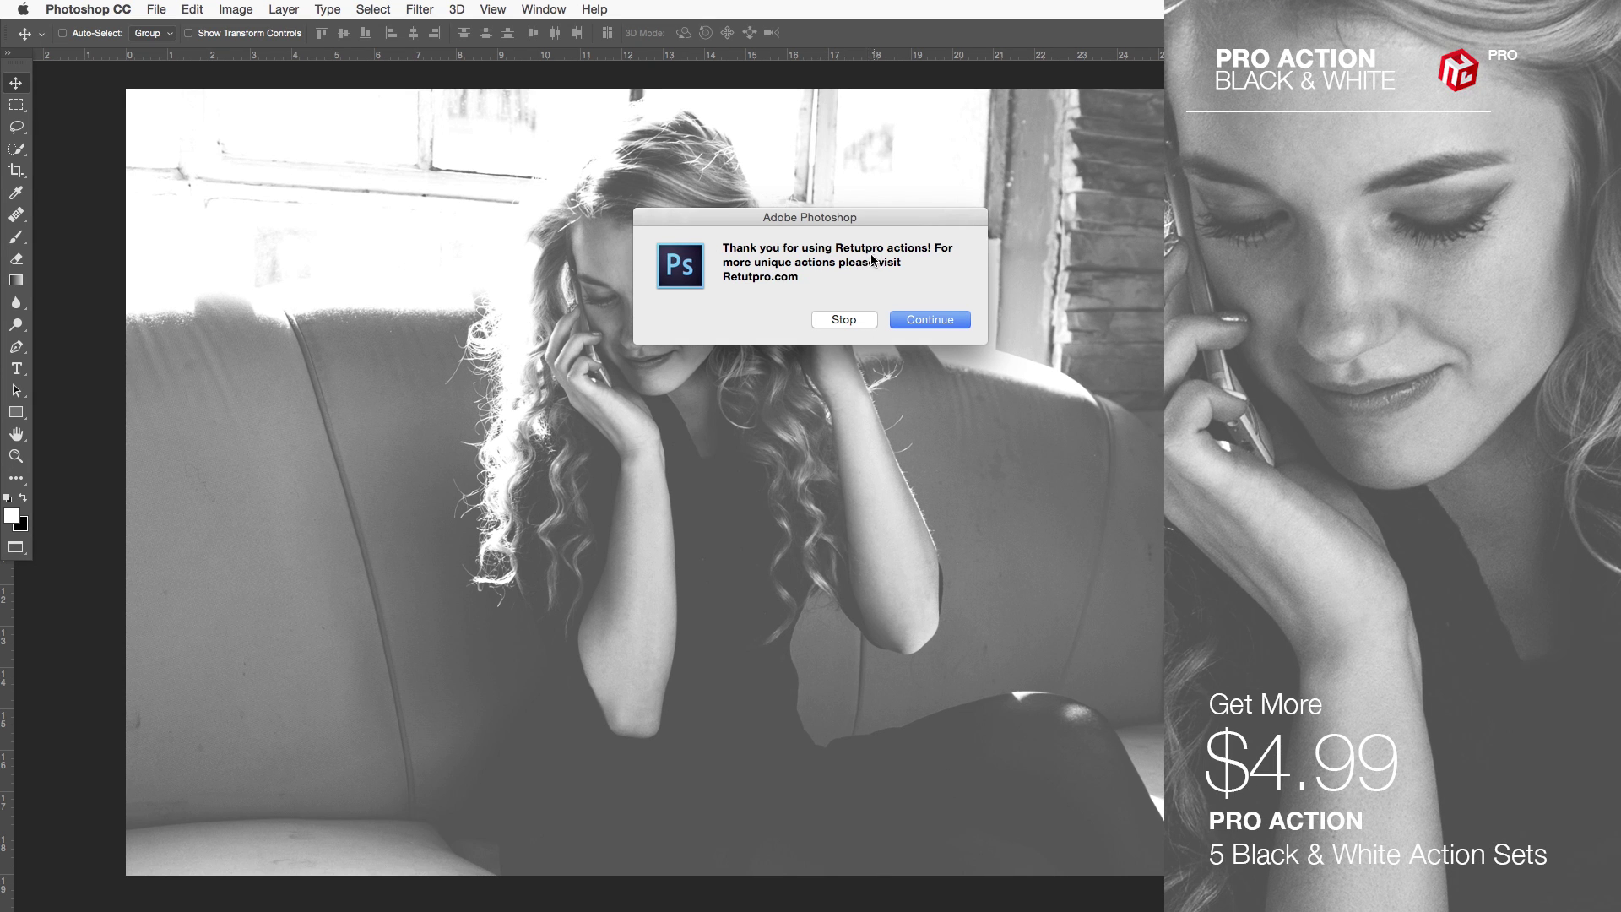
Step: Dismiss the thank-you message, compare Group 1 on and off, then delete Group 1
{"action": "left_click", "coordinate": [922, 326]}
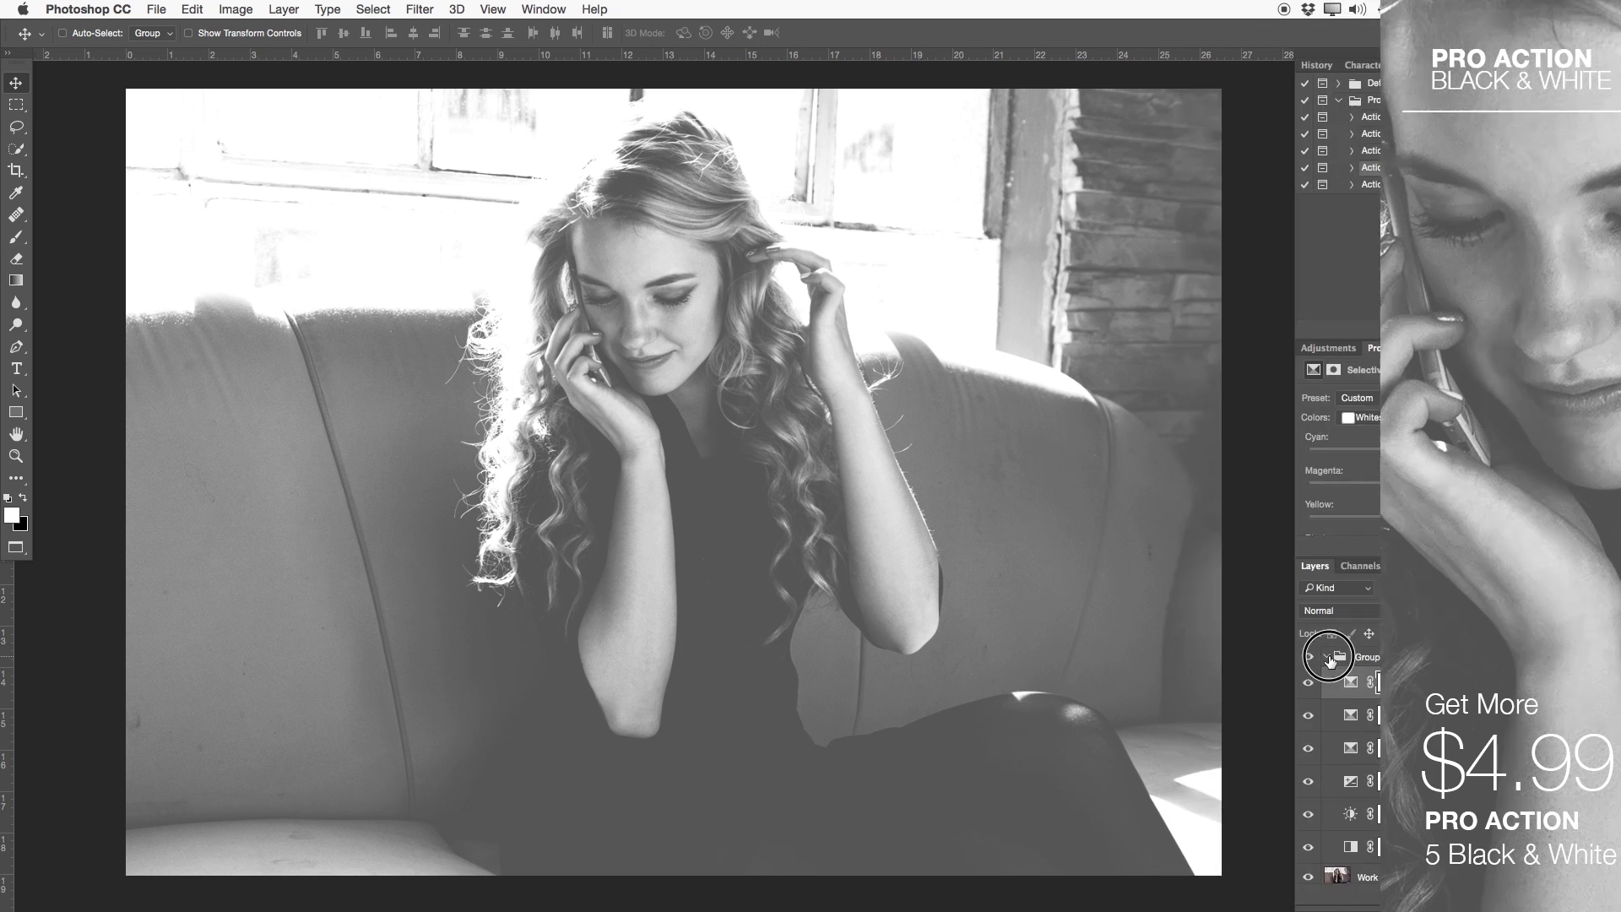
{"action": "left_click", "coordinate": [1309, 659]}
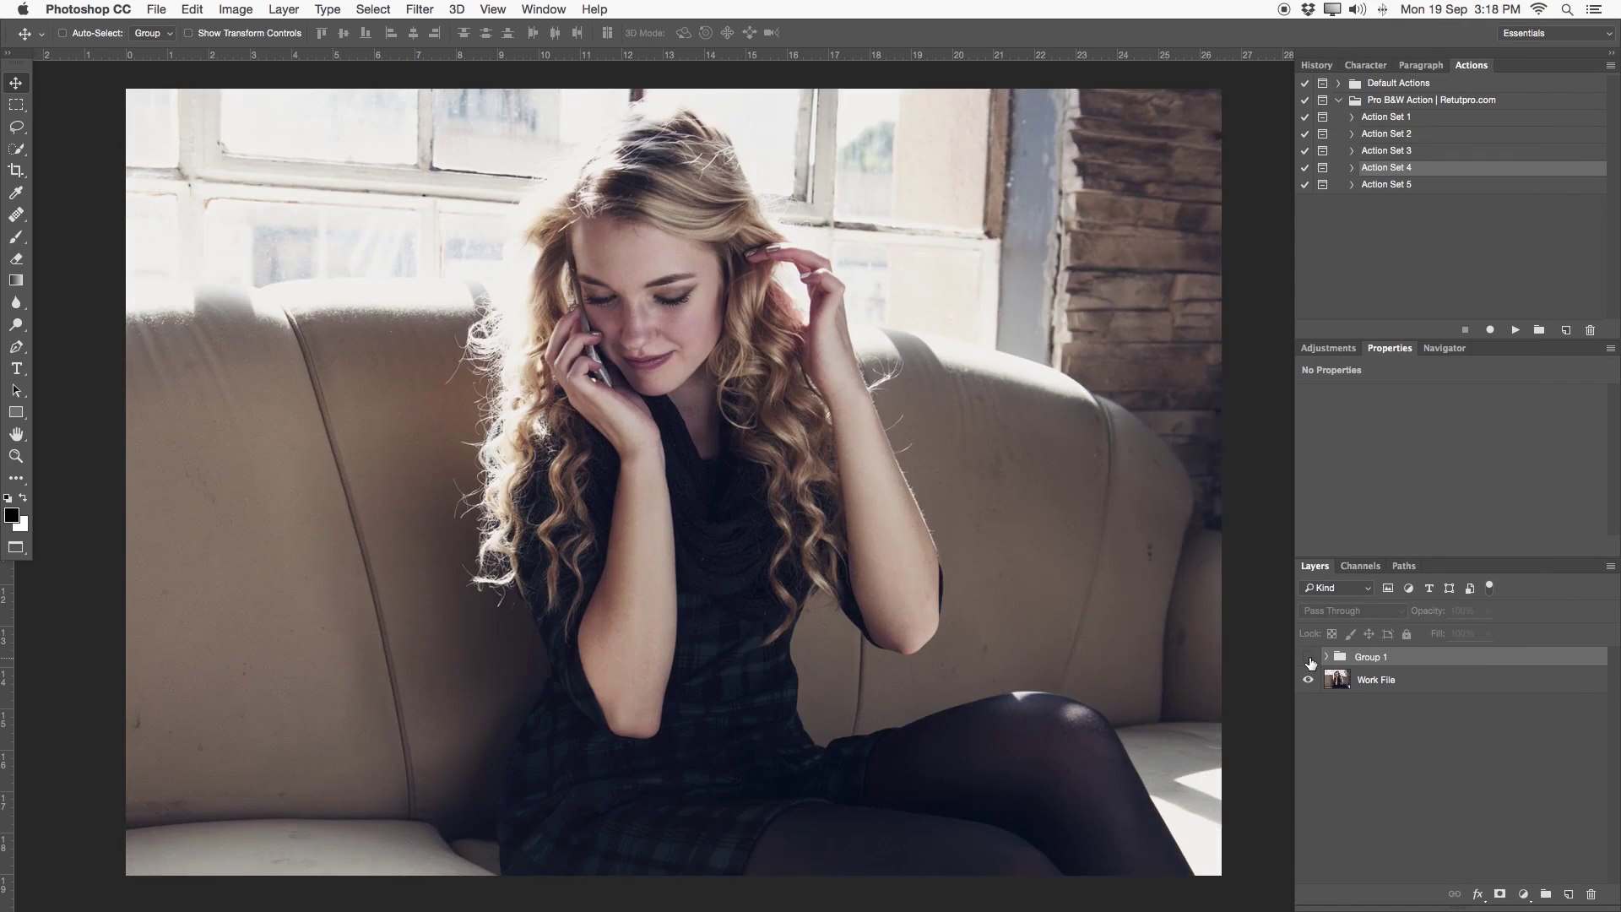
{"action": "left_click", "coordinate": [1310, 658]}
{"action": "left_click", "coordinate": [1310, 660]}
{"action": "left_click", "coordinate": [1308, 658]}
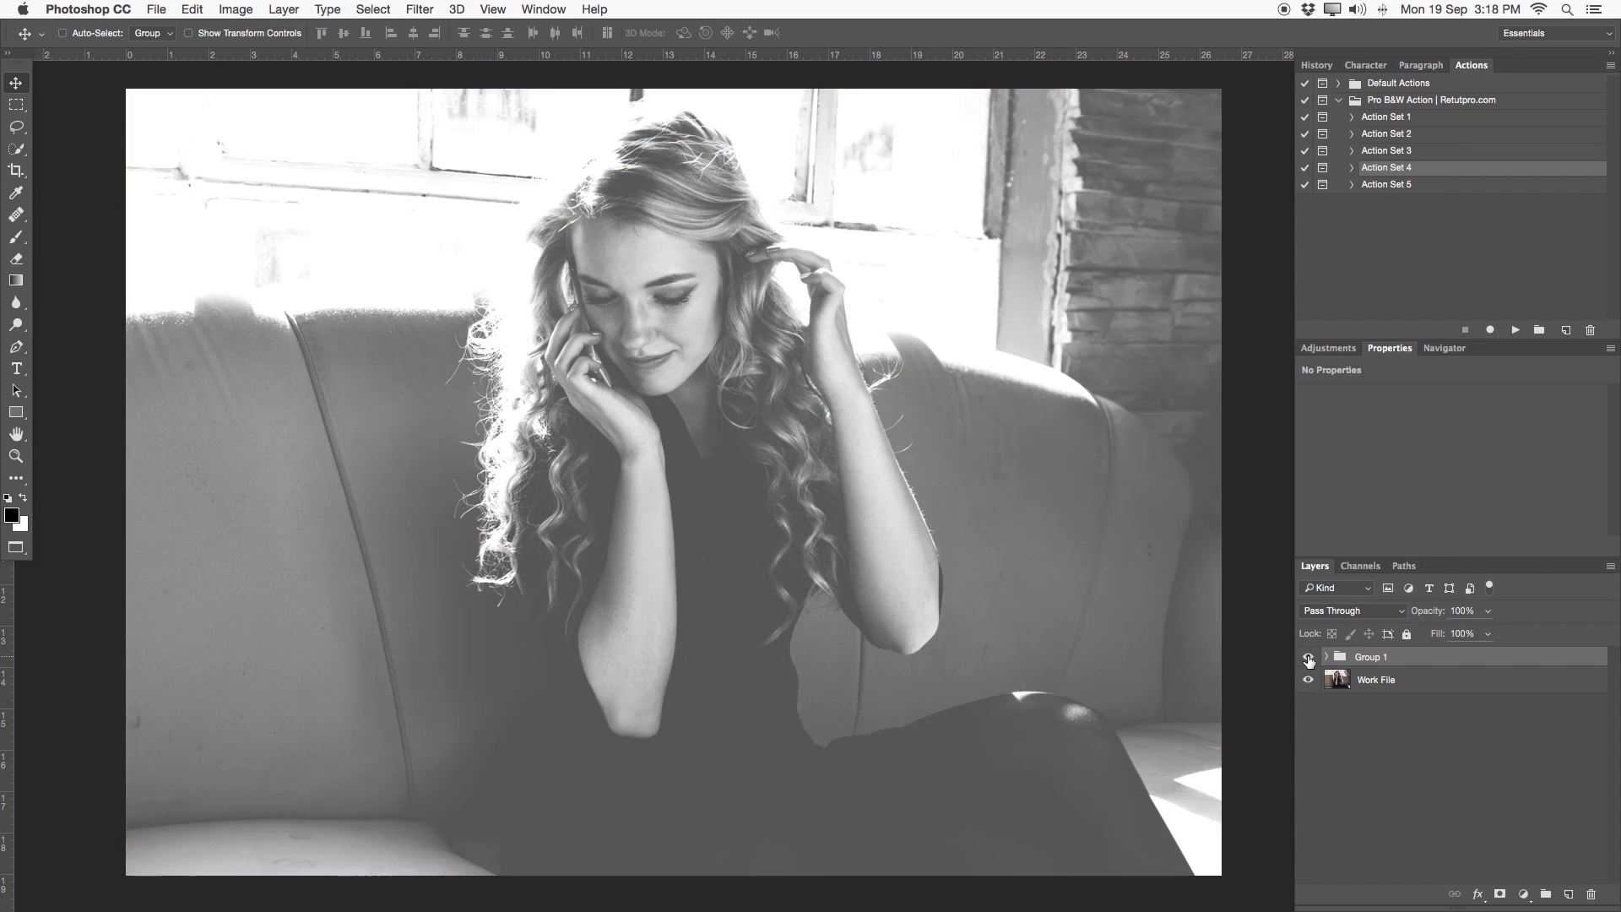
{"action": "left_click", "coordinate": [1310, 659]}
{"action": "left_click", "coordinate": [1309, 658]}
{"action": "key", "text": "Delete"}
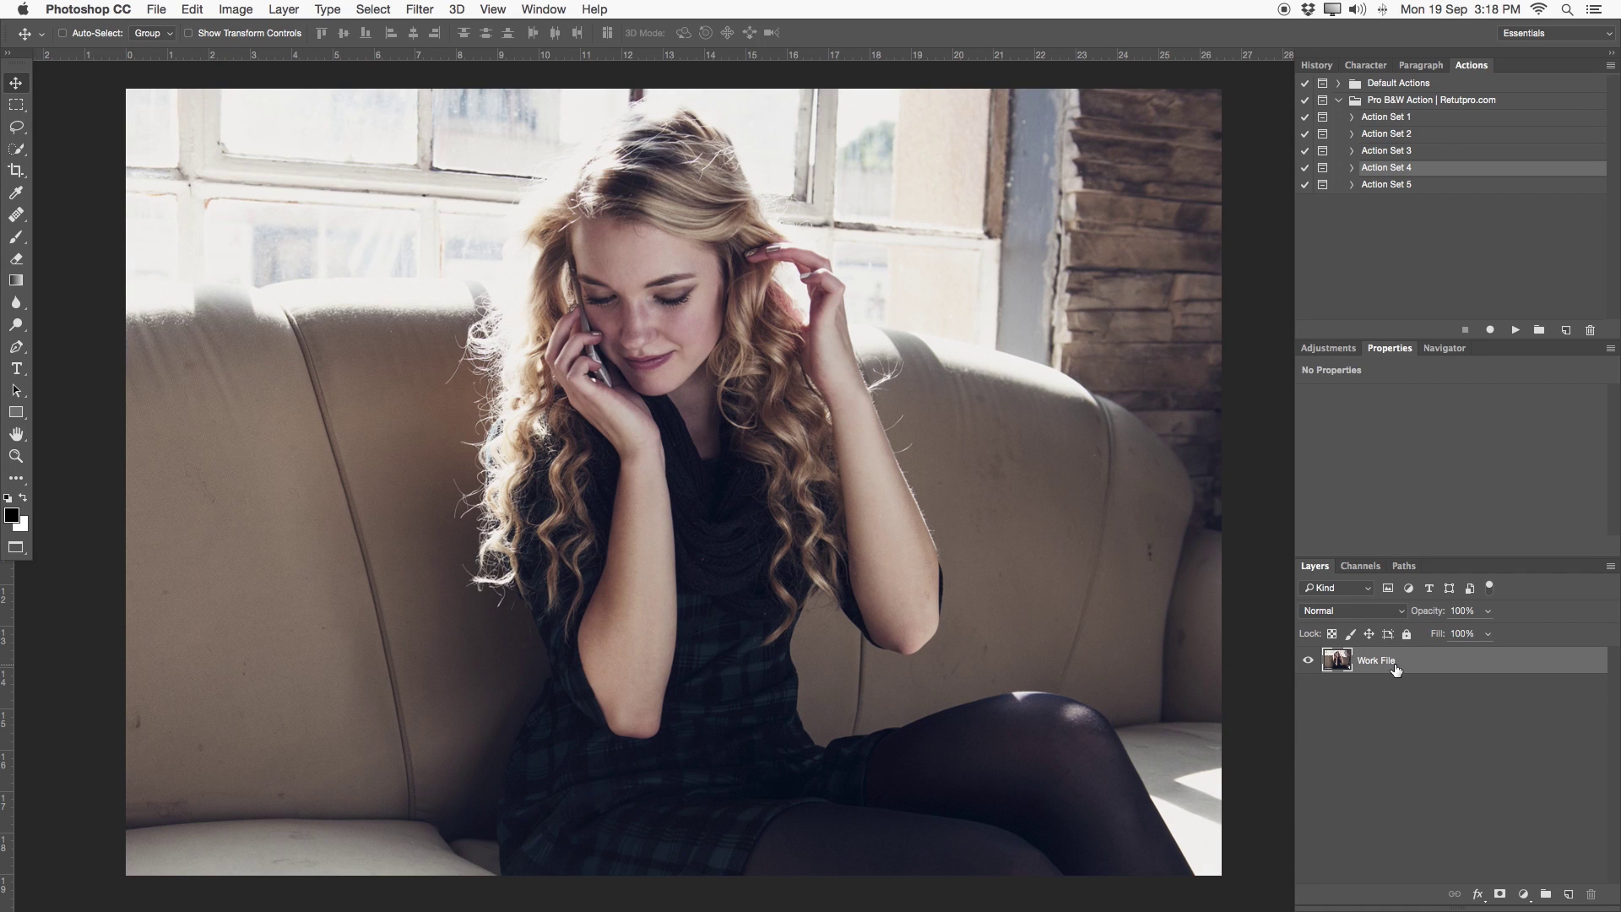
Step: Add a Black & White adjustment layer above Work File and raise Reds to 85
{"action": "left_click", "coordinate": [1332, 347]}
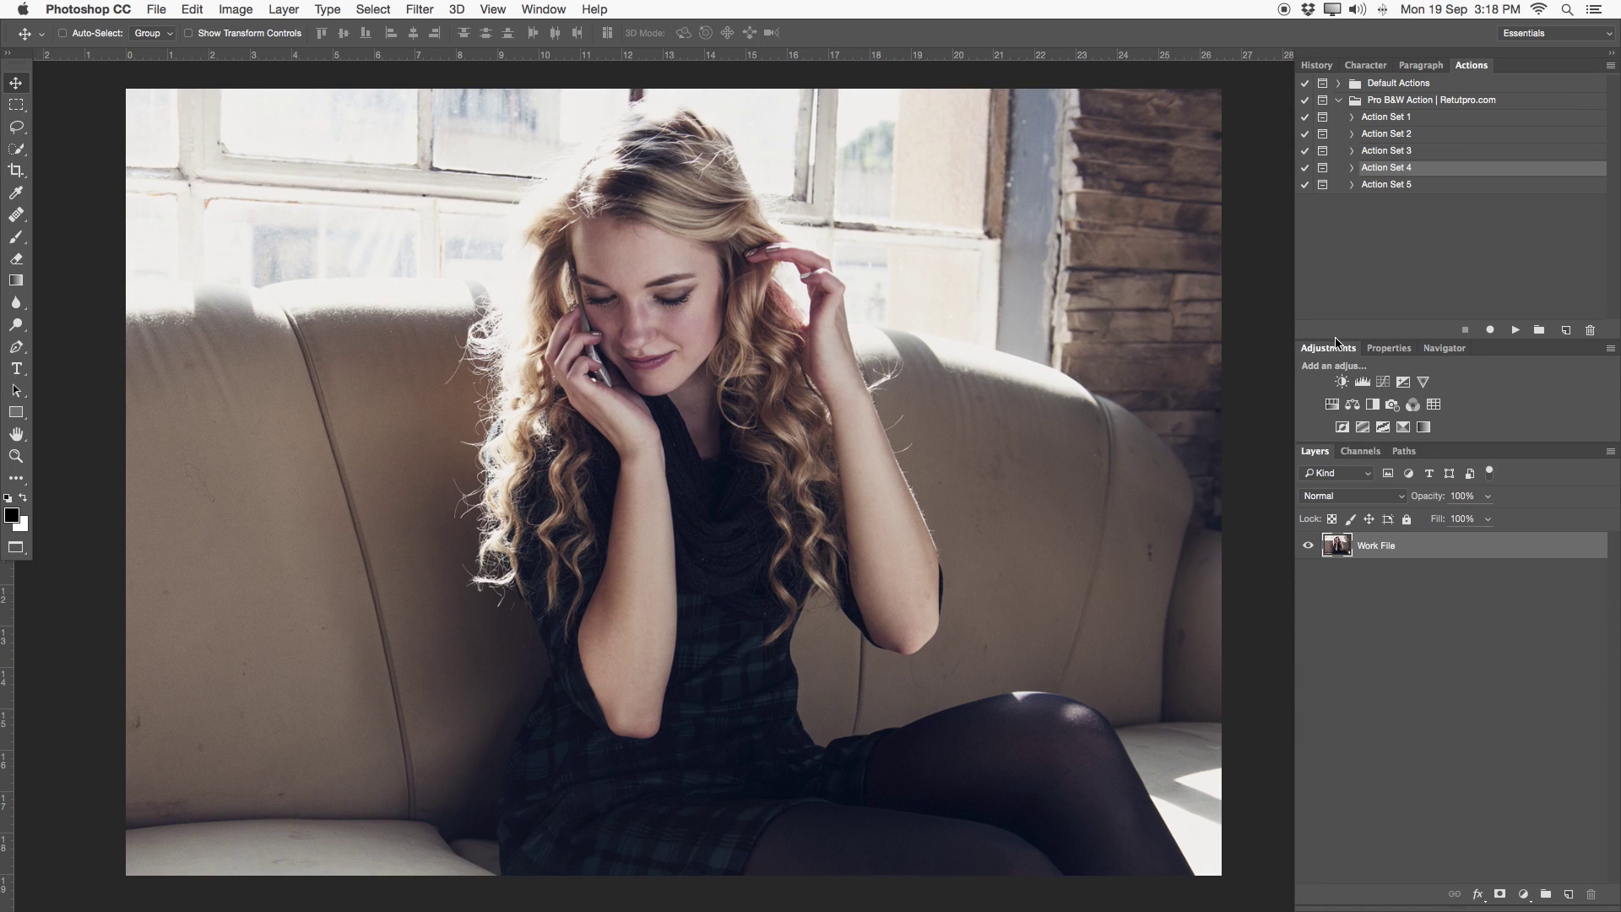
{"action": "left_click", "coordinate": [1374, 405]}
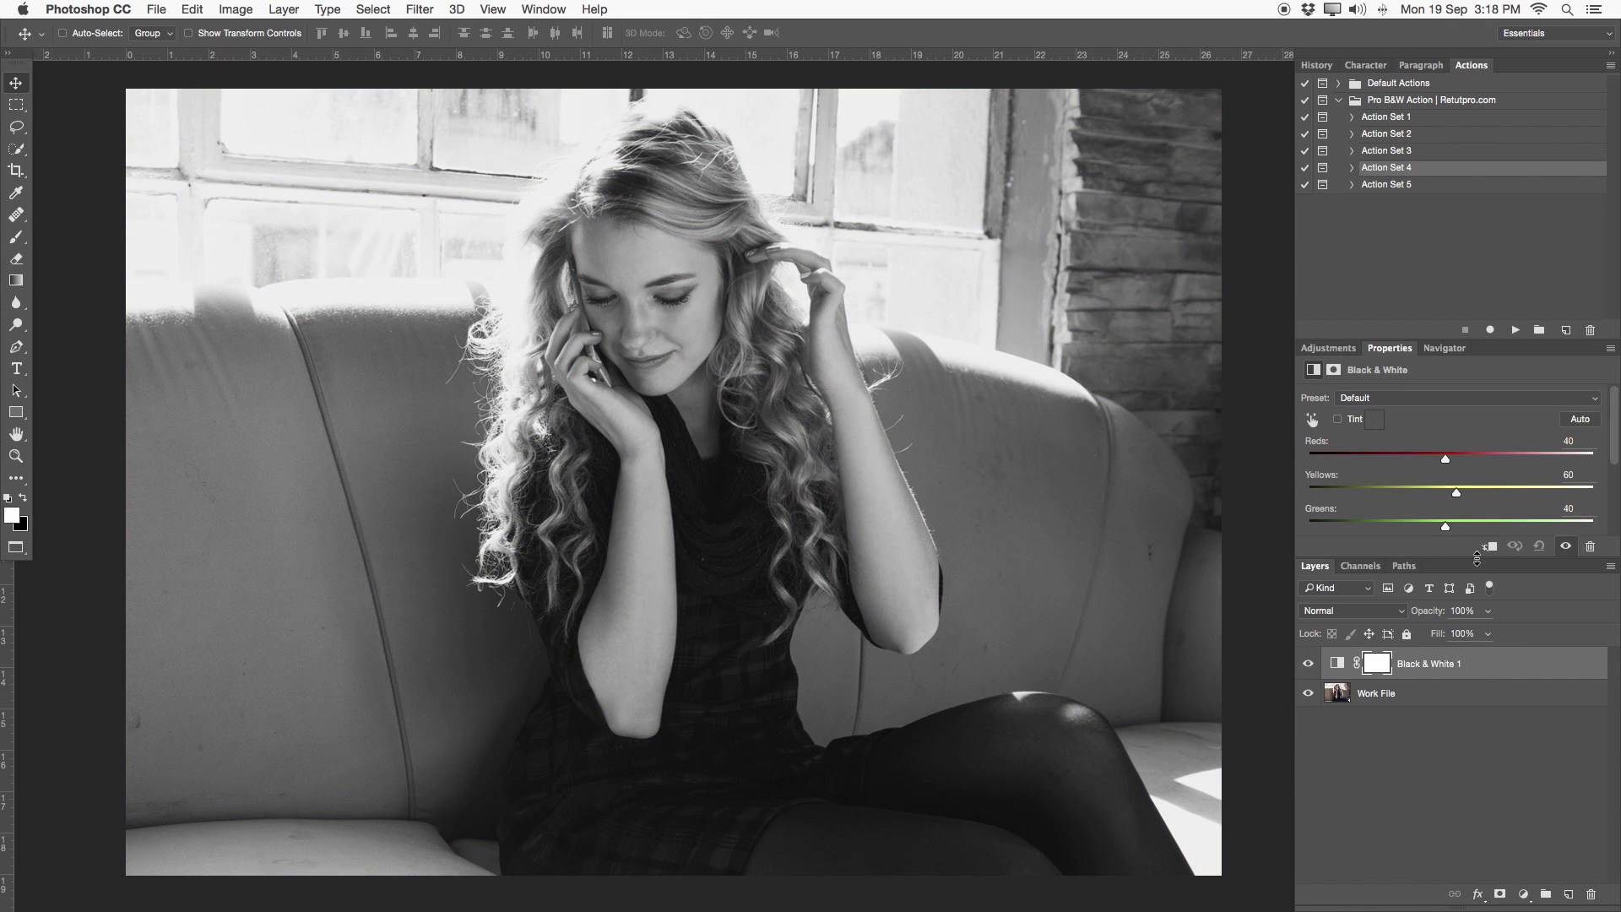
{"action": "left_click_drag", "start_coordinate": [1476, 557], "coordinate": [1477, 600]}
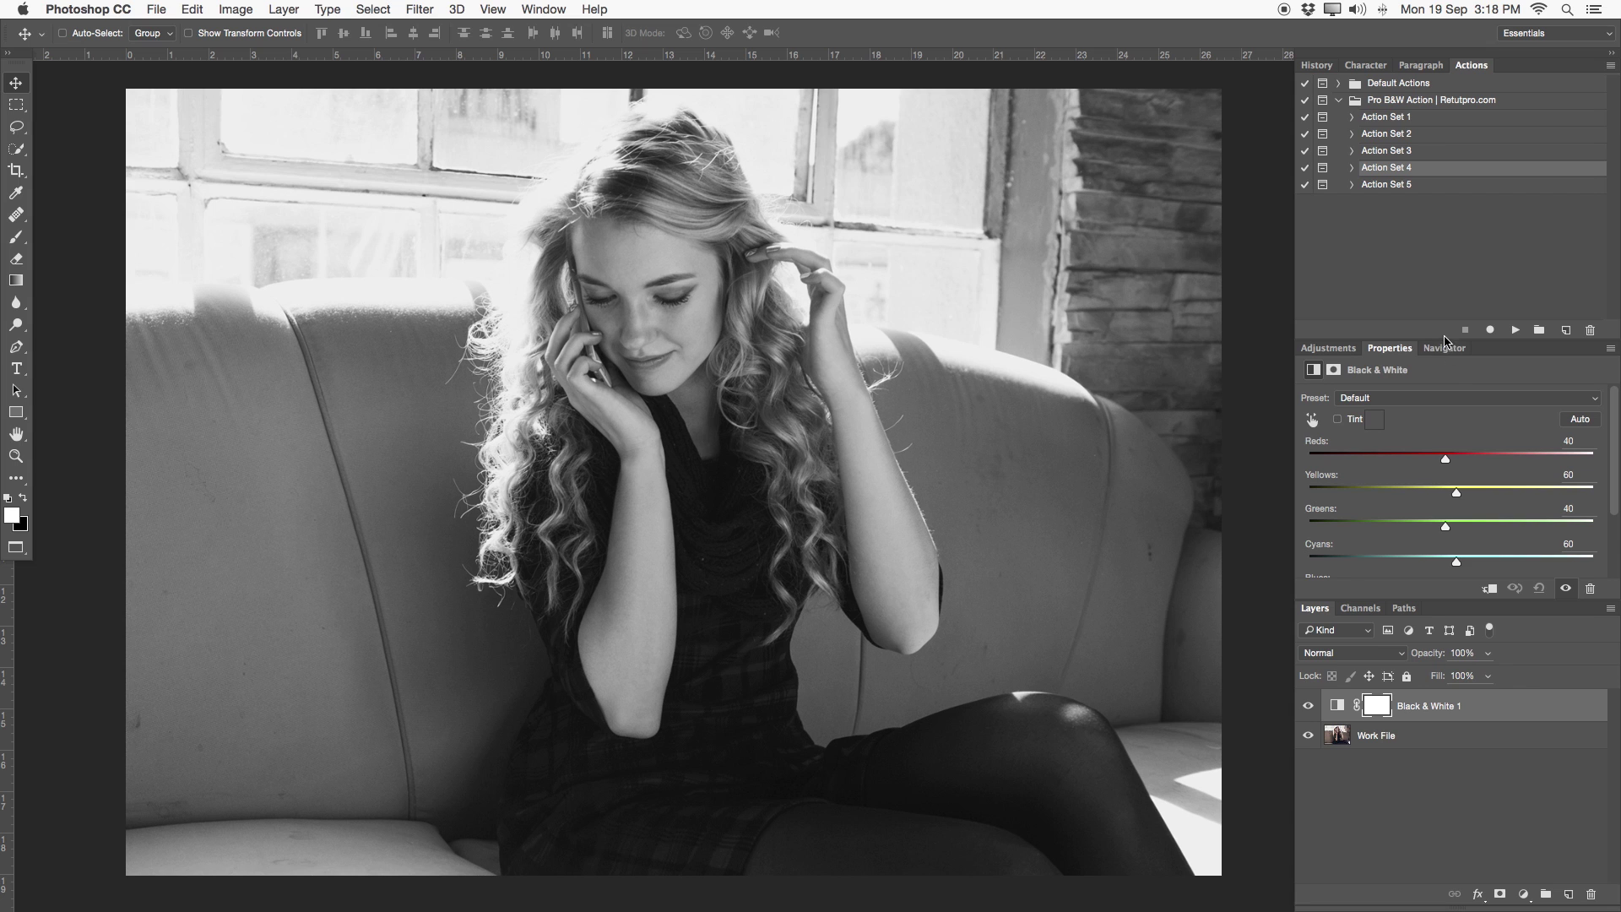
{"action": "left_click_drag", "start_coordinate": [1443, 338], "coordinate": [1435, 243]}
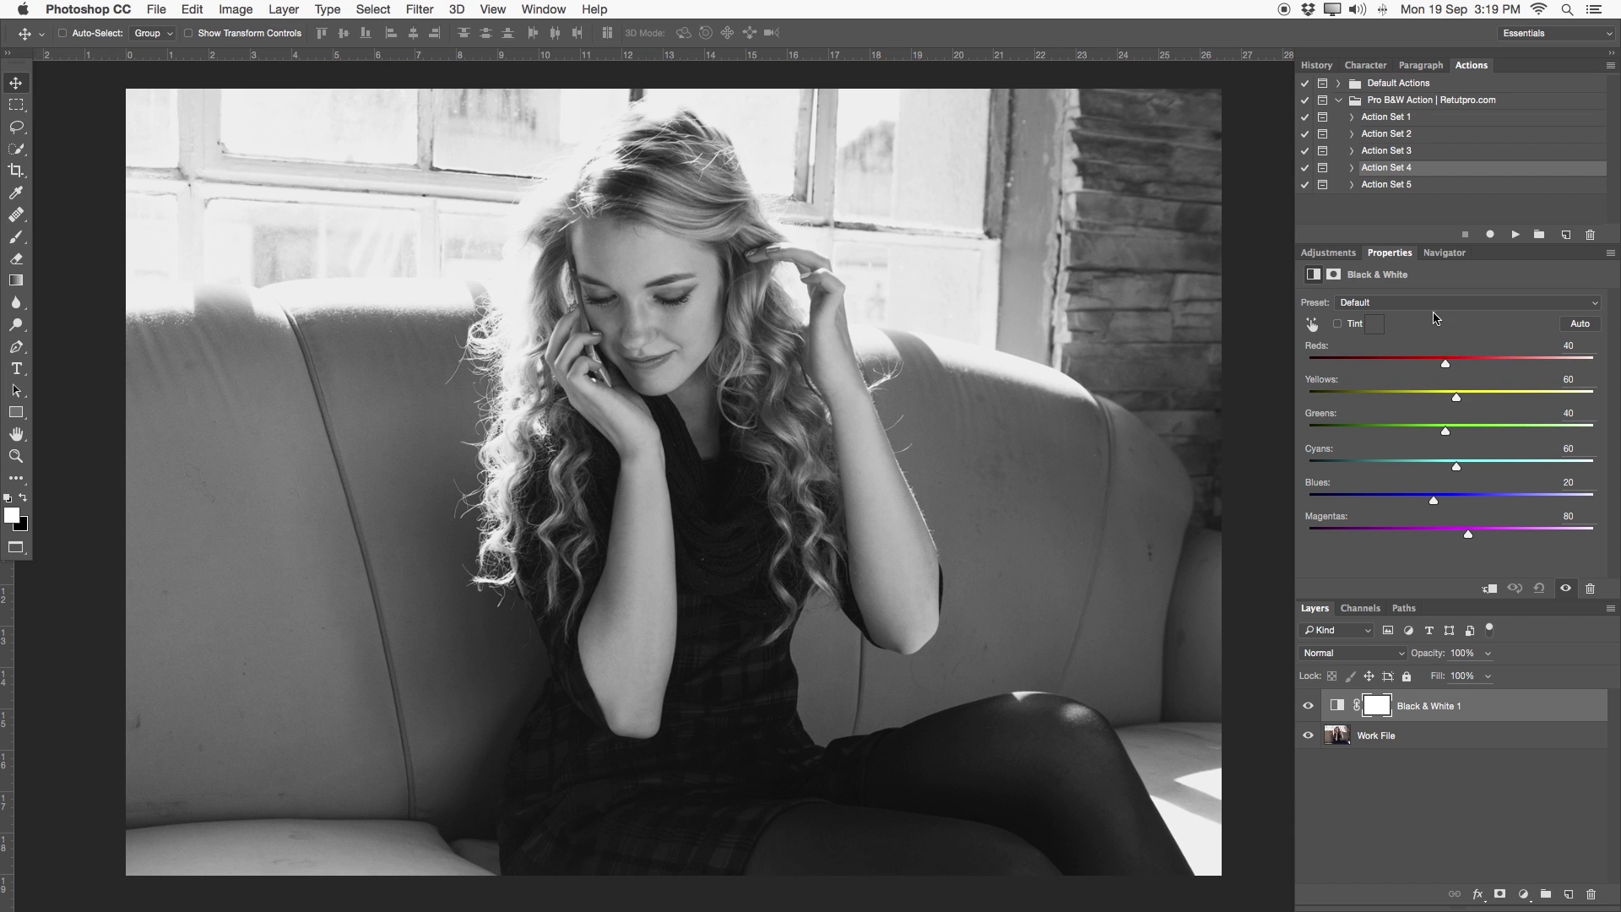
{"action": "left_click_drag", "start_coordinate": [1446, 365], "coordinate": [1470, 366]}
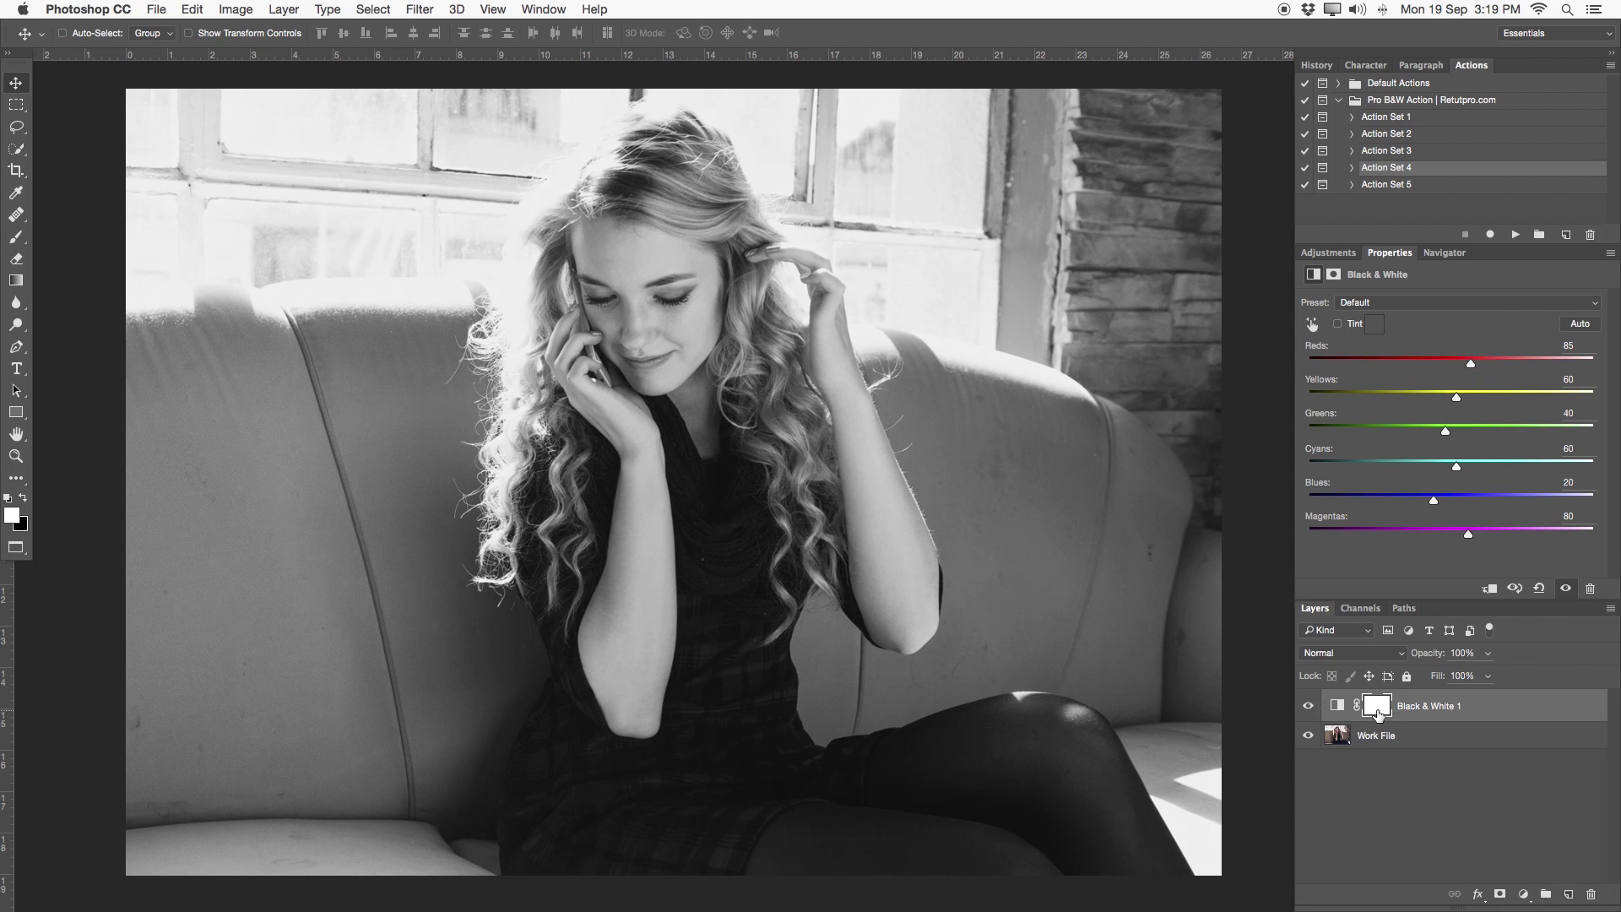
Step: Compare the black-and-white layer with the original, then set Yellows to 90
{"action": "left_click", "coordinate": [1308, 707]}
{"action": "left_click", "coordinate": [1308, 708]}
{"action": "left_click", "coordinate": [1308, 707]}
{"action": "left_click", "coordinate": [1308, 708]}
{"action": "mouse_move", "coordinate": [1466, 395]}
{"action": "left_mouse_down"}
{"action": "mouse_move", "coordinate": [1443, 395]}
{"action": "mouse_move", "coordinate": [1494, 395]}
{"action": "mouse_move", "coordinate": [1469, 396]}
{"action": "left_mouse_up"}
{"action": "type", "text": "90"}
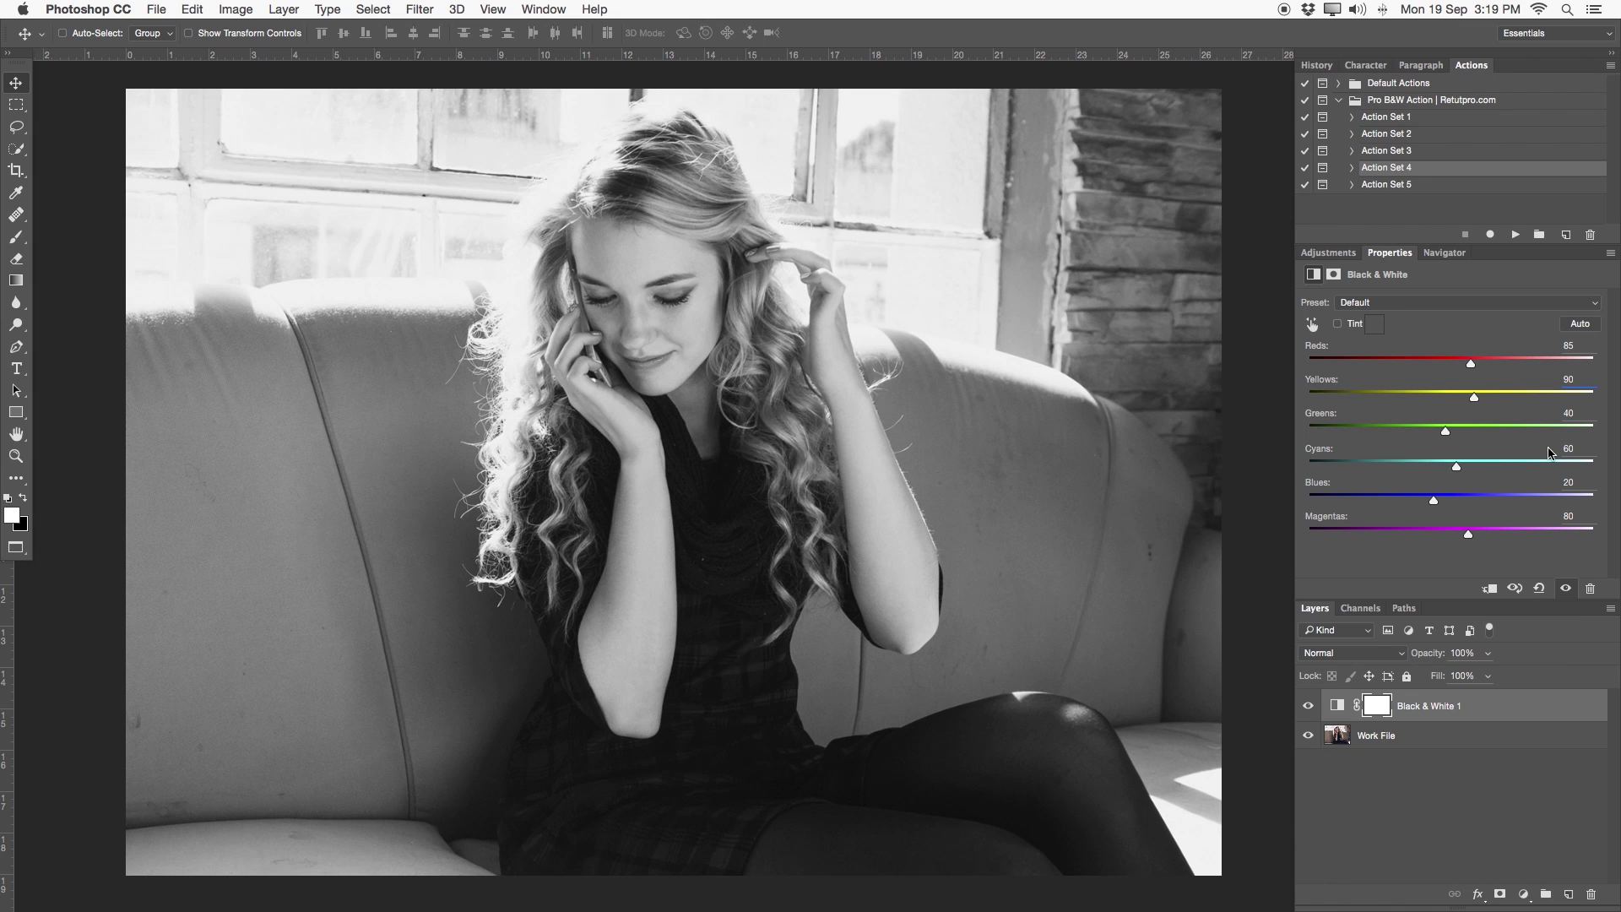
{"action": "key", "text": "Tab"}
Step: Set Greens to 0 and raise Cyans to 182
{"action": "left_click_drag", "start_coordinate": [1425, 434], "coordinate": [1490, 434]}
{"action": "left_click_drag", "start_coordinate": [1384, 435], "coordinate": [1445, 431]}
{"action": "left_click", "coordinate": [1388, 426]}
{"action": "type", "text": "0"}
{"action": "left_click_drag", "start_coordinate": [1456, 470], "coordinate": [1530, 476]}
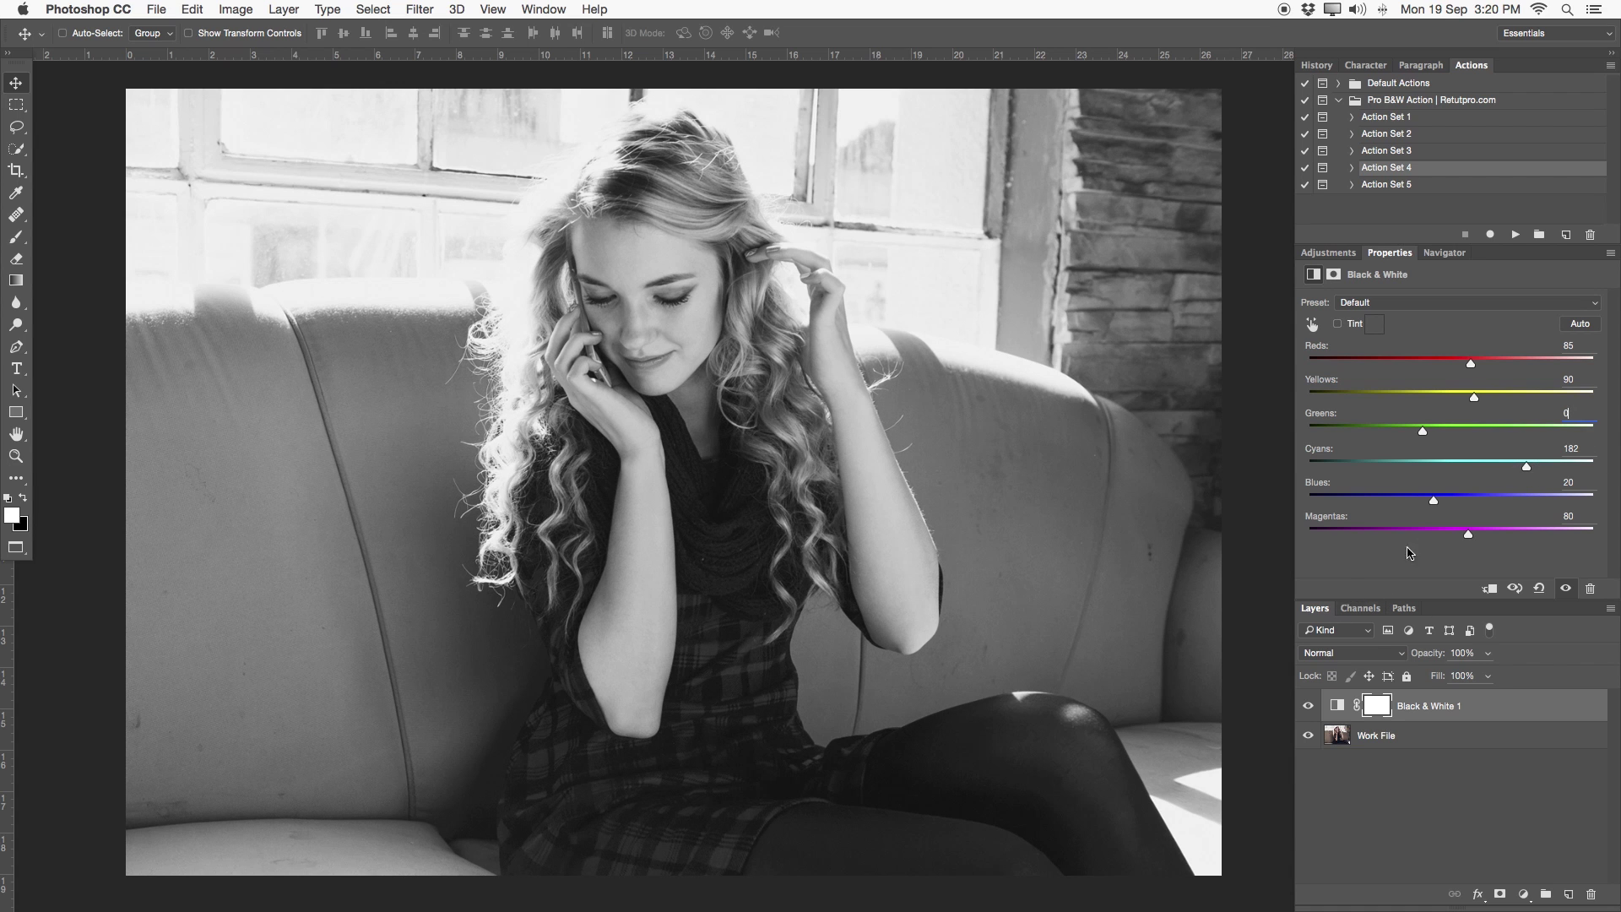
Step: Set Blues to 77 and Magentas to 80, then toggle Black & White 1 to compare
{"action": "left_click_drag", "start_coordinate": [1434, 503], "coordinate": [1471, 567]}
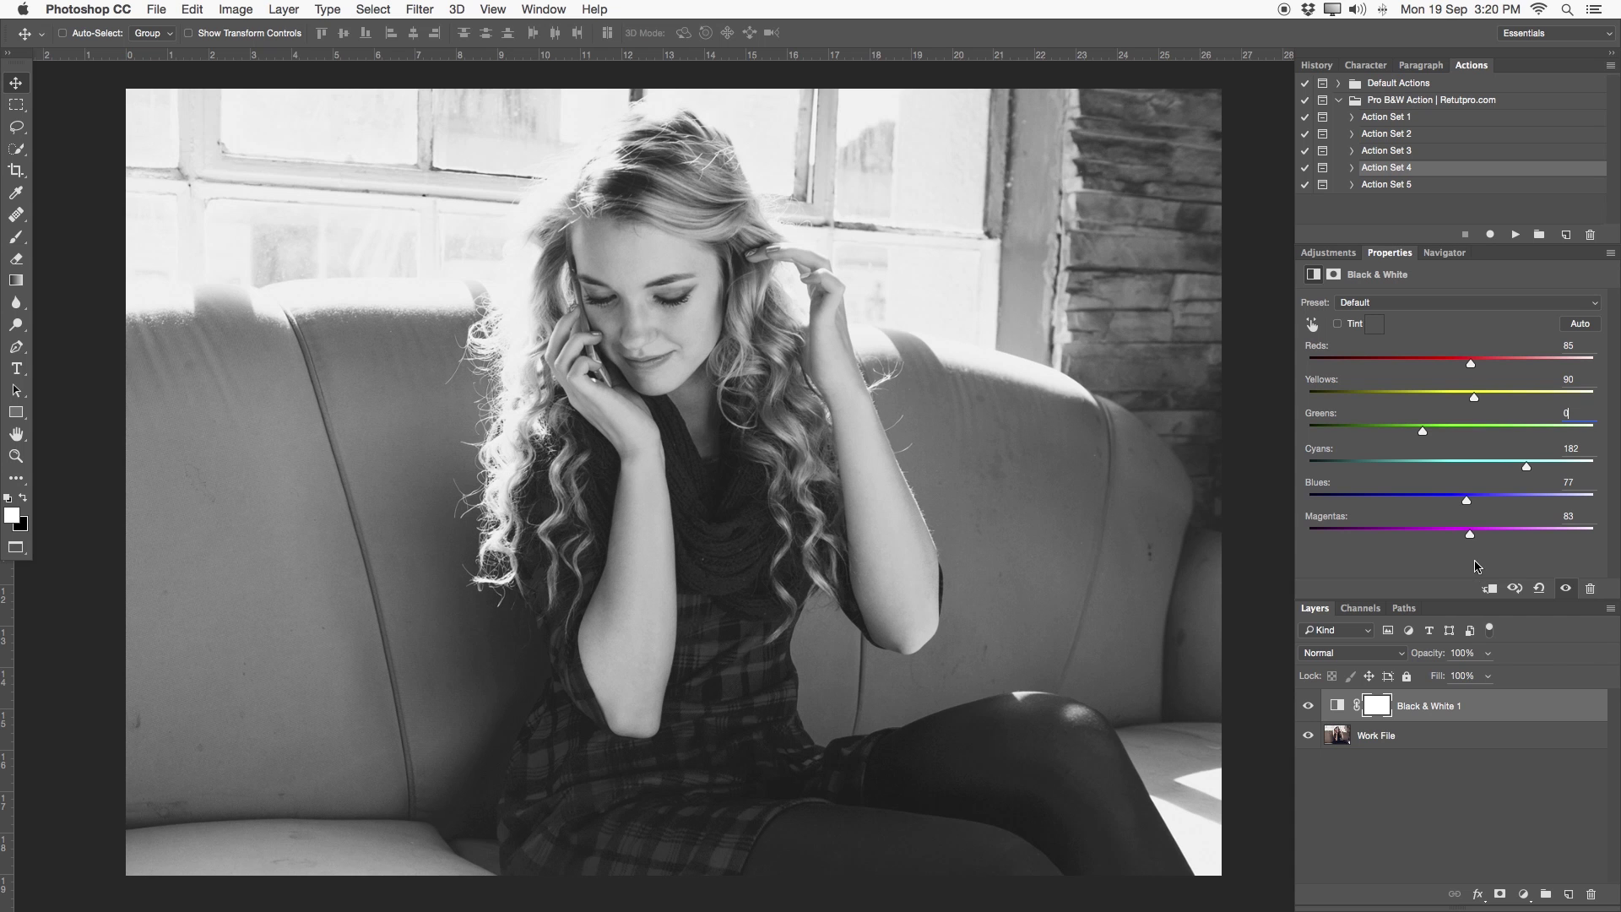
{"action": "left_click", "coordinate": [1566, 517]}
{"action": "type", "text": "80"}
{"action": "left_click", "coordinate": [1308, 706]}
{"action": "left_click", "coordinate": [1307, 706]}
{"action": "left_click", "coordinate": [1308, 707]}
{"action": "left_click", "coordinate": [1307, 706]}
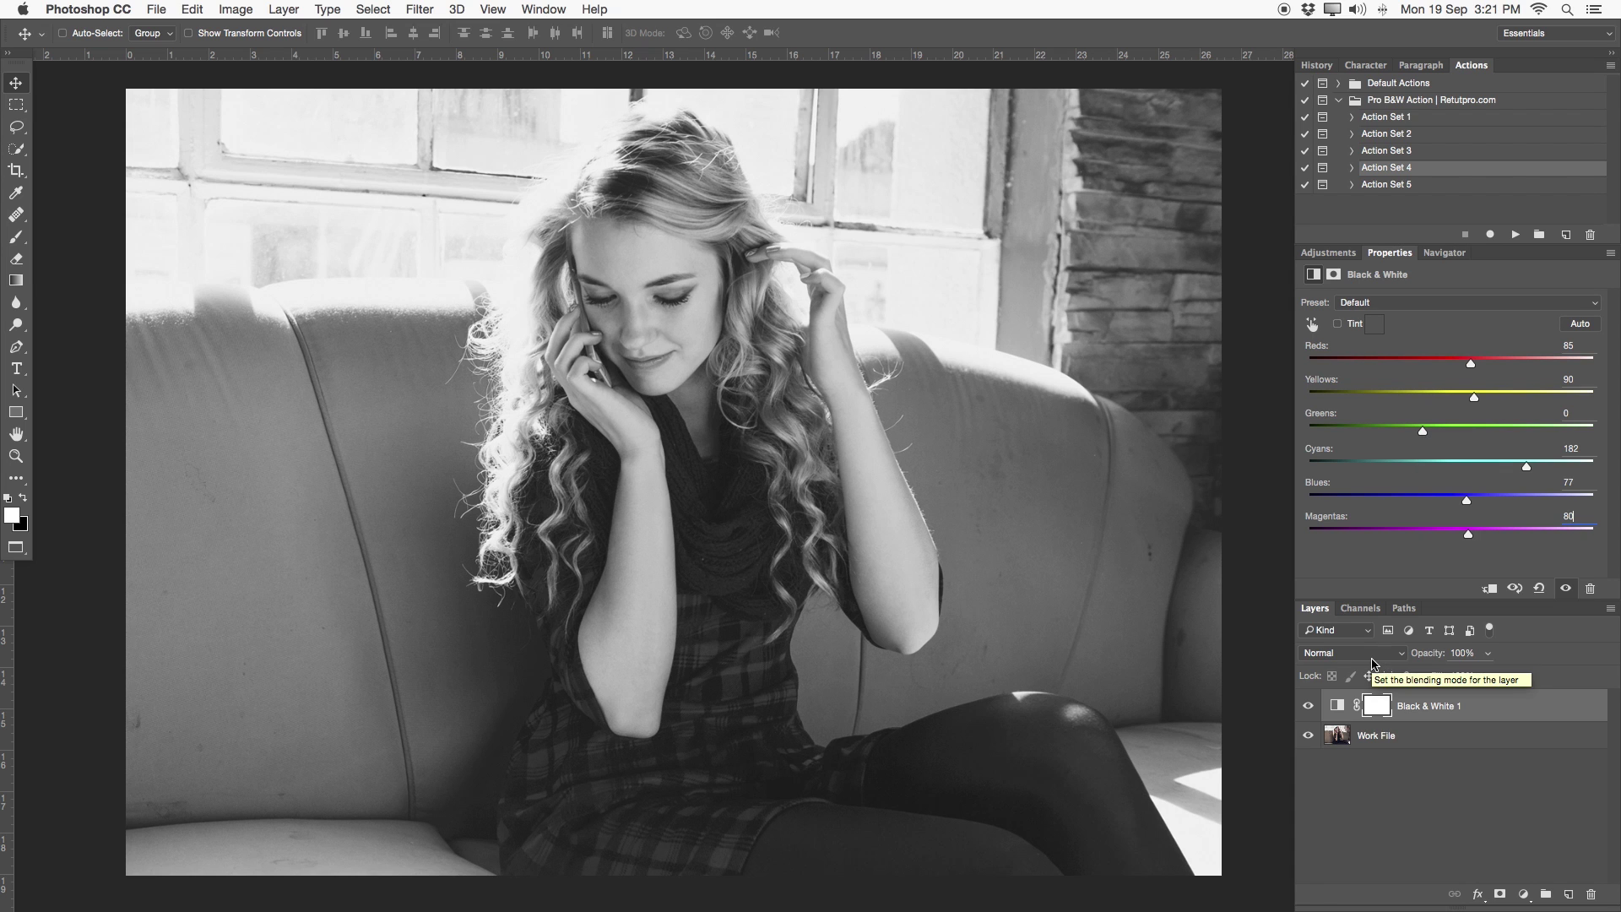
Step: Add a Brightness/Contrast layer at Brightness 6, Contrast 42, and compare it on and off
{"action": "left_click", "coordinate": [1305, 255]}
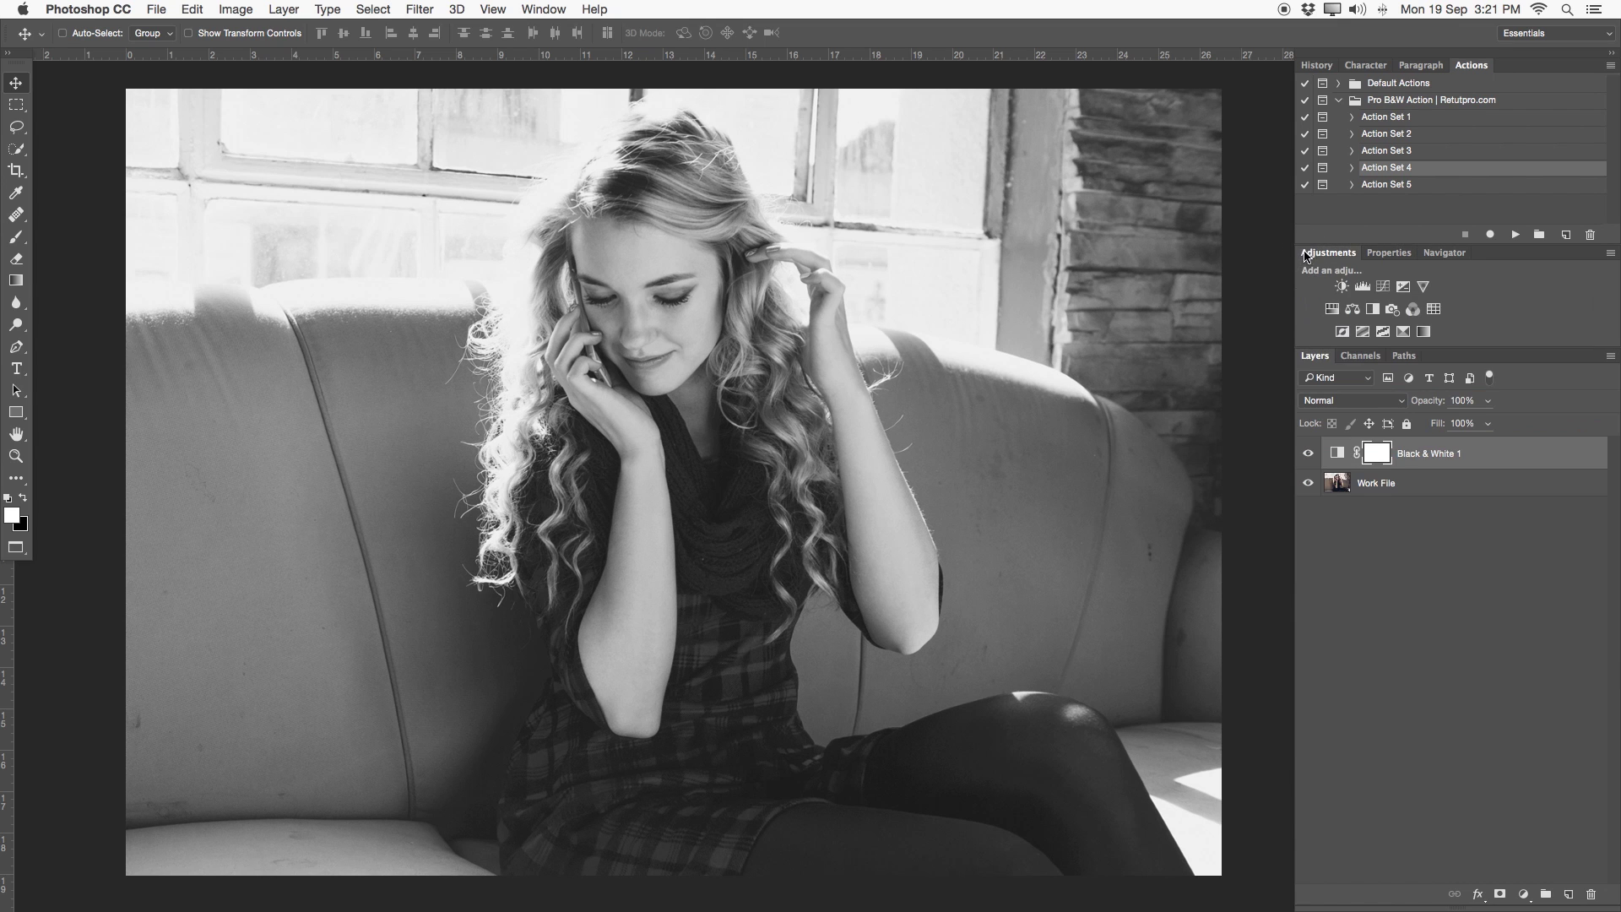
{"action": "left_click", "coordinate": [1342, 287]}
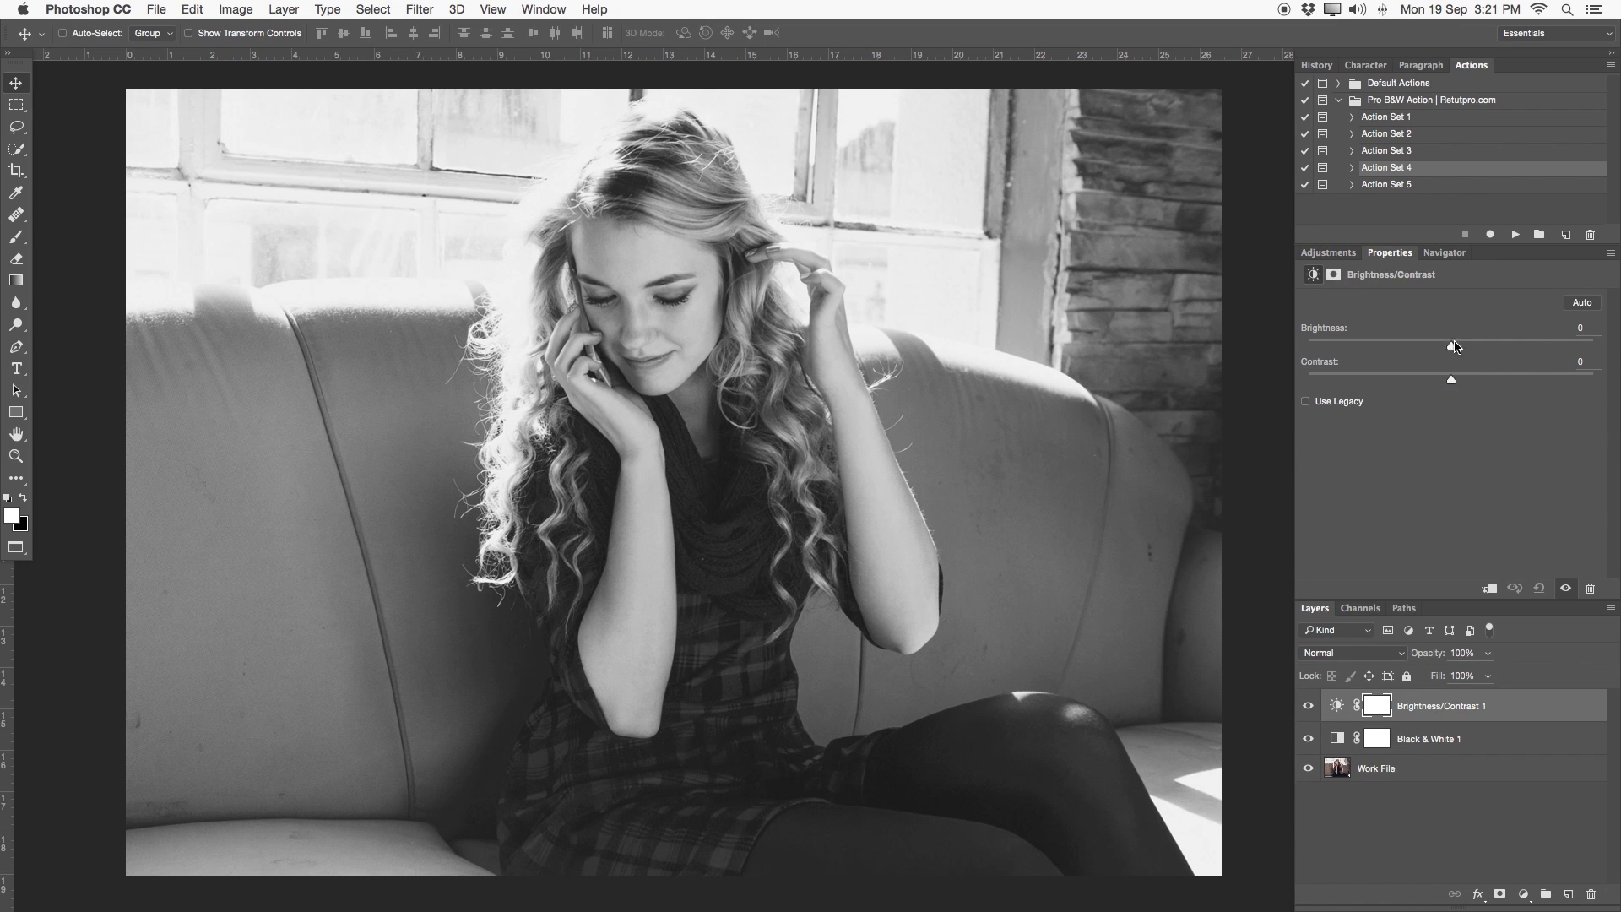
{"action": "left_click_drag", "start_coordinate": [1452, 349], "coordinate": [1456, 351]}
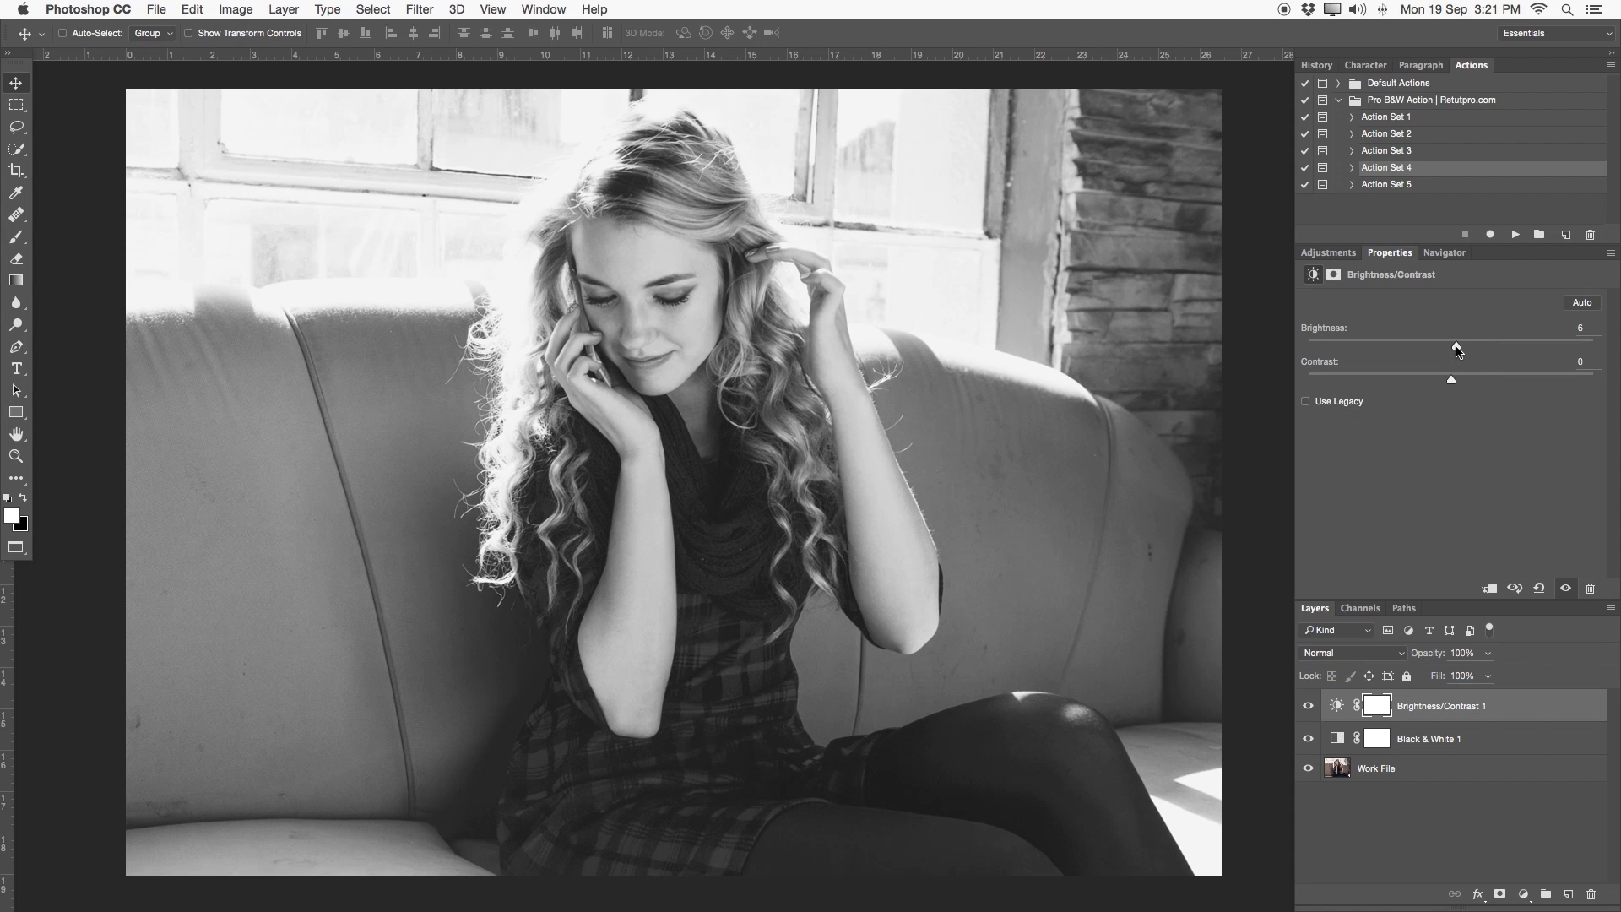
{"action": "left_click_drag", "start_coordinate": [1451, 374], "coordinate": [1512, 386]}
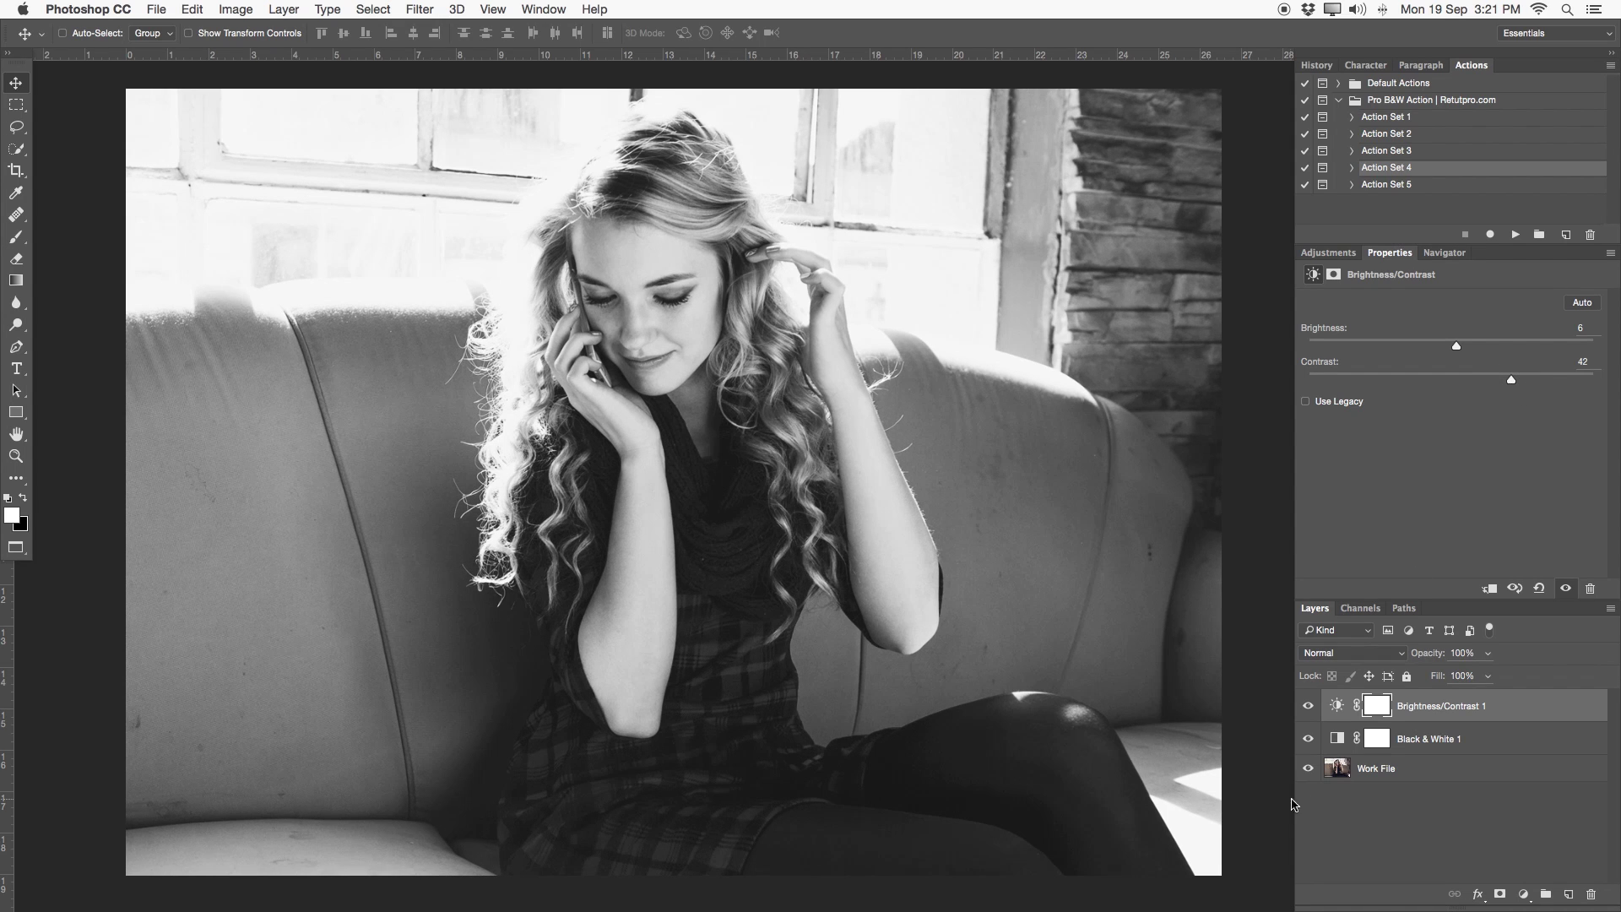
{"action": "left_click", "coordinate": [1309, 706]}
{"action": "left_click", "coordinate": [1308, 706]}
{"action": "left_click", "coordinate": [1308, 705]}
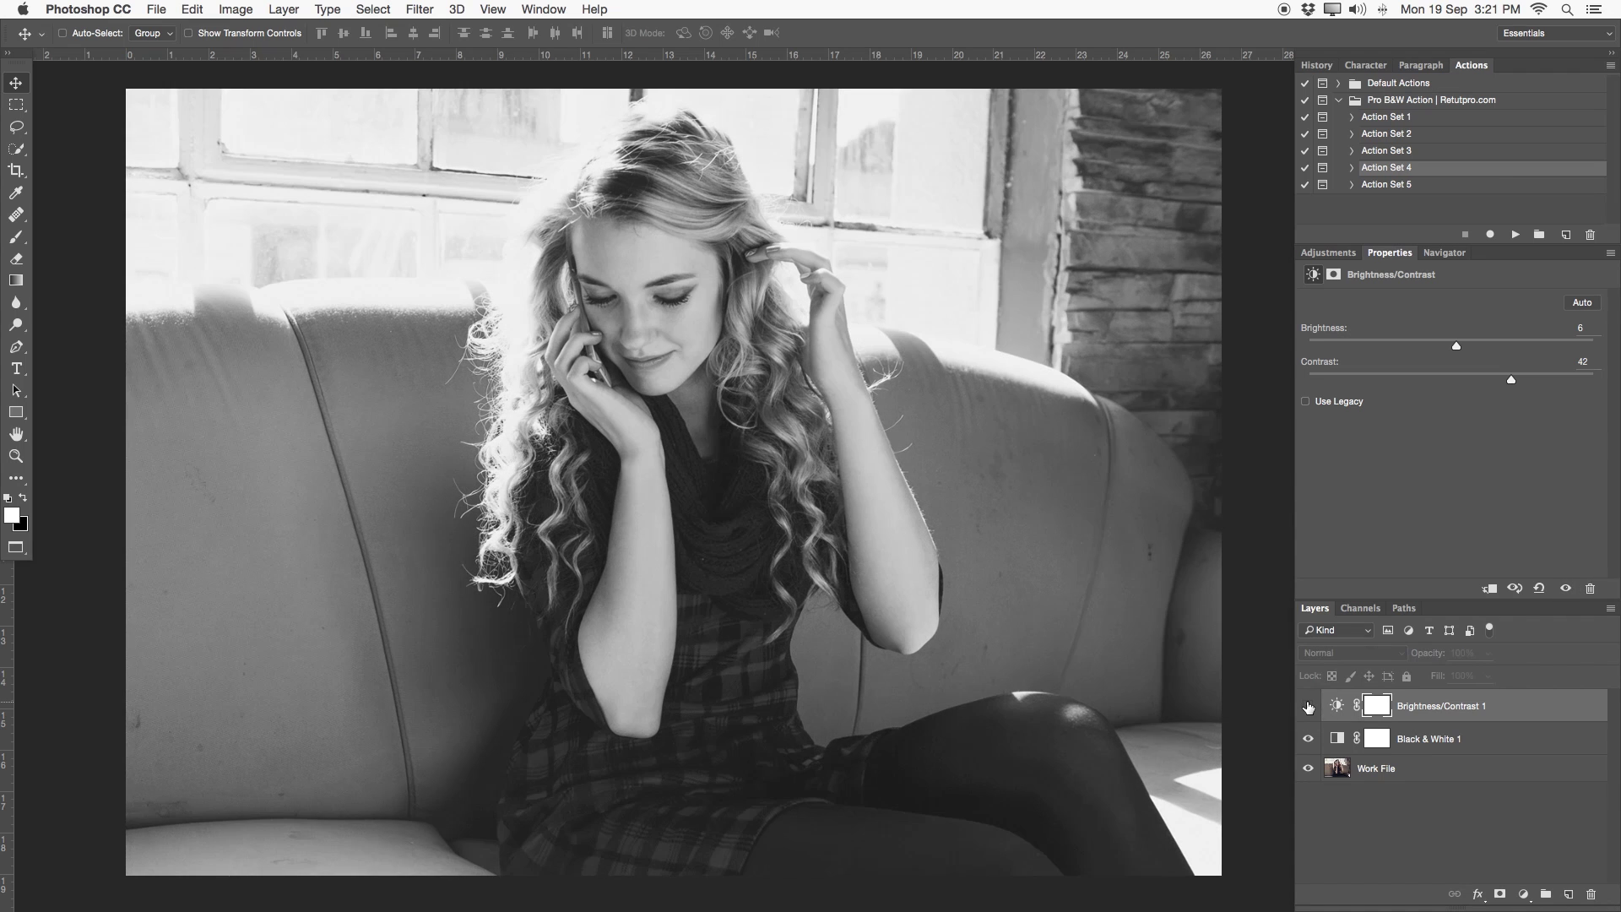
{"action": "left_click", "coordinate": [1308, 706]}
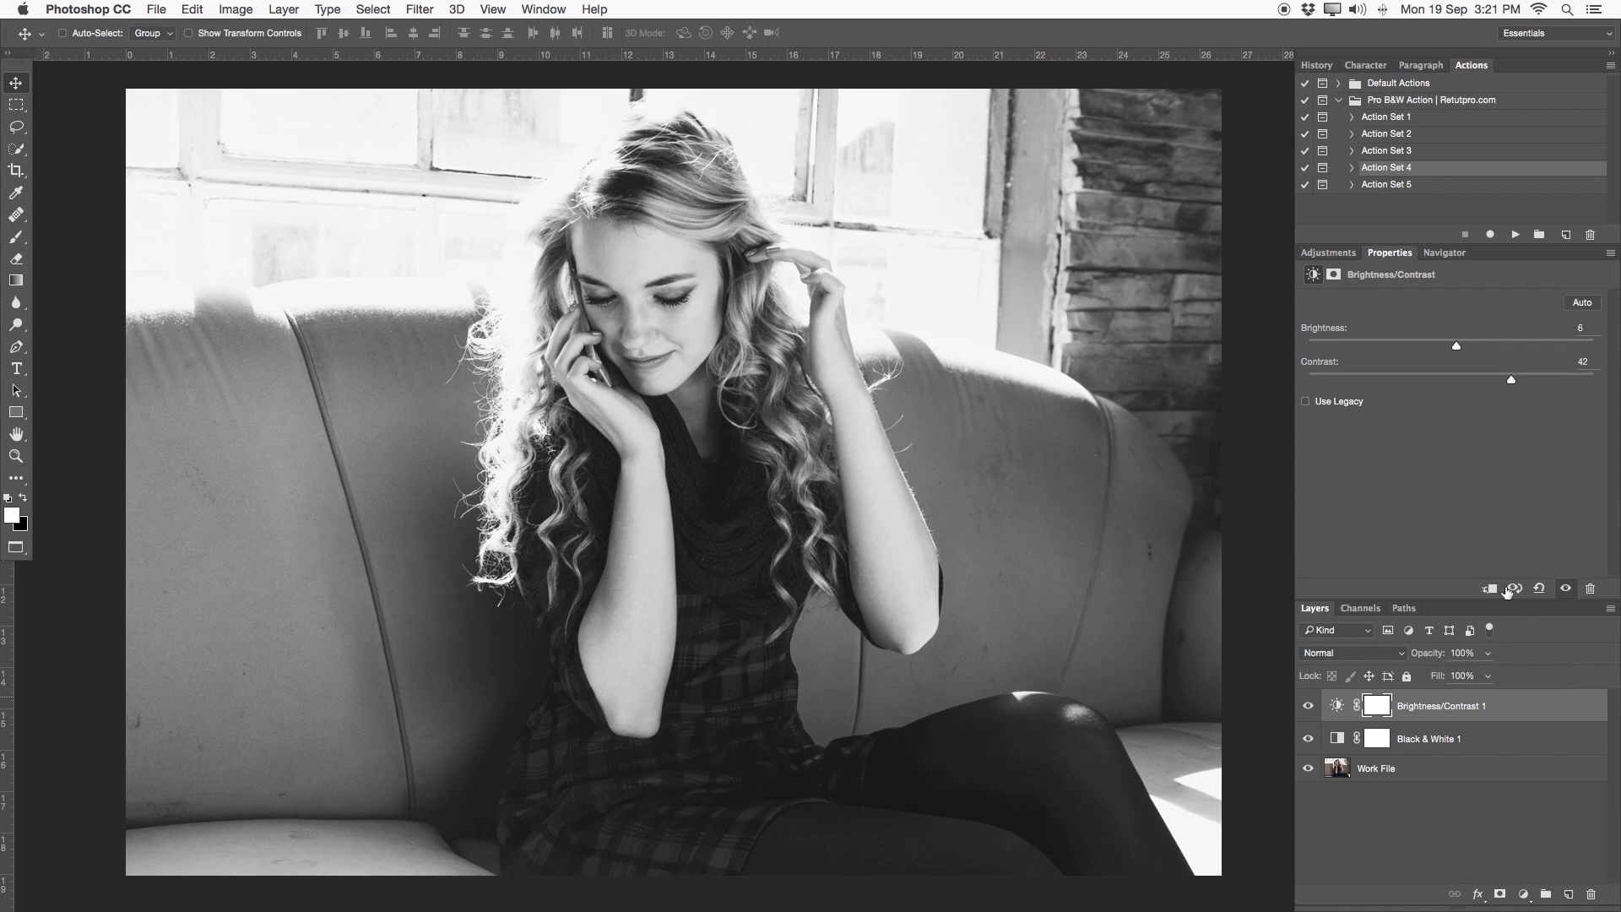
Step: Add an Exposure adjustment layer with Exposure raised to +0.14 and compare it
{"action": "left_click", "coordinate": [1334, 253]}
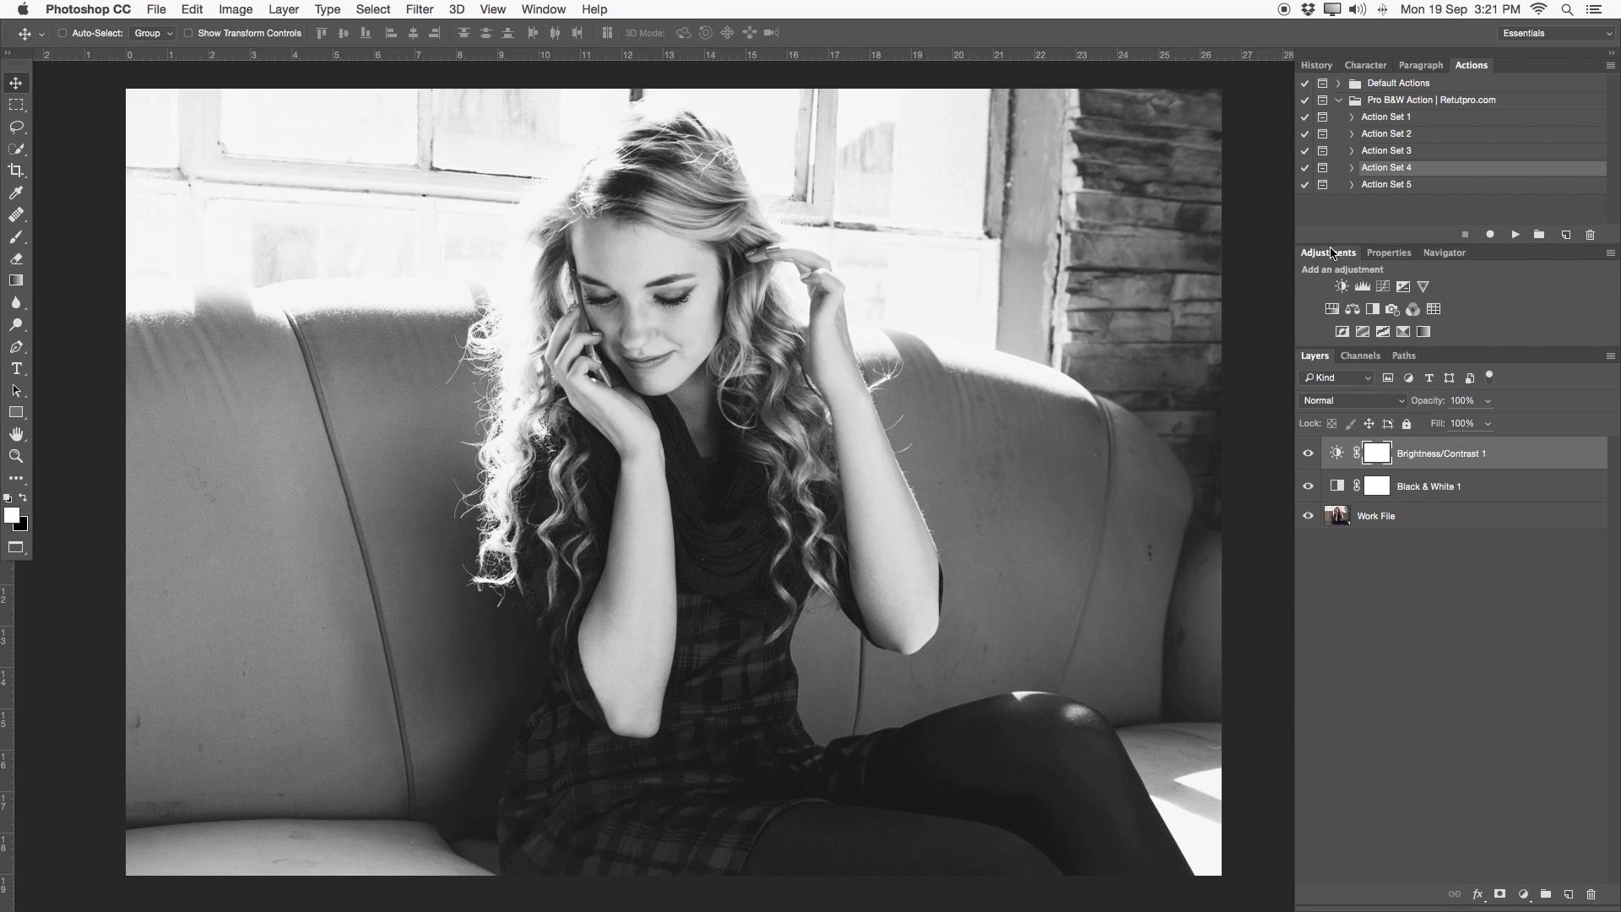
{"action": "left_click", "coordinate": [1403, 287]}
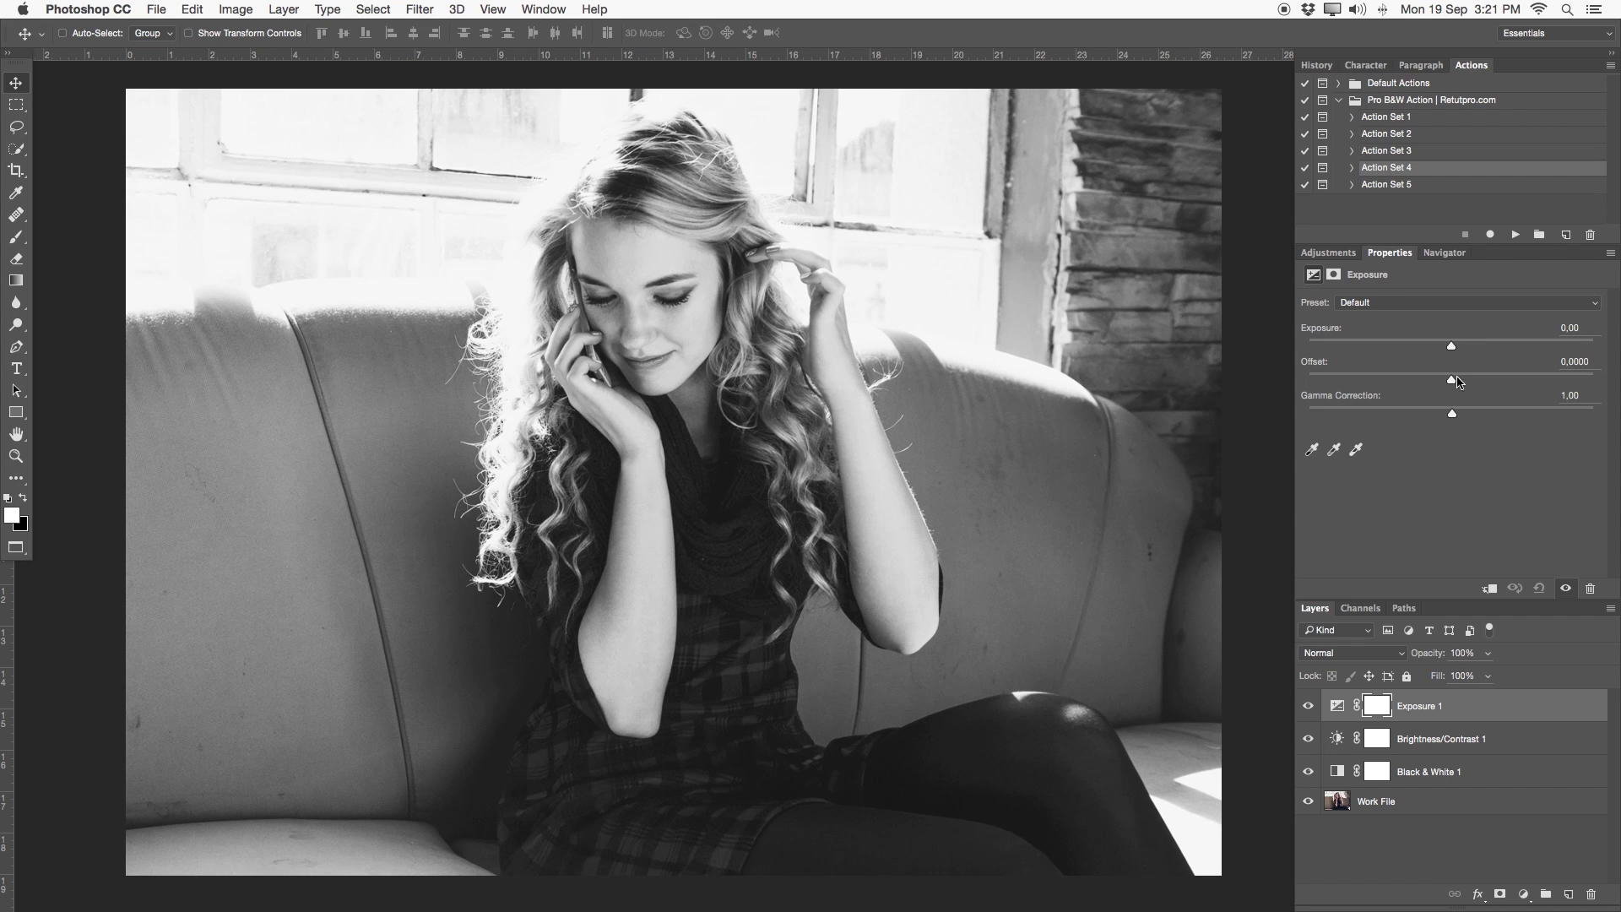
{"action": "left_click", "coordinate": [1437, 312]}
{"action": "left_click", "coordinate": [1392, 306]}
{"action": "left_click_drag", "start_coordinate": [1451, 345], "coordinate": [1453, 346]}
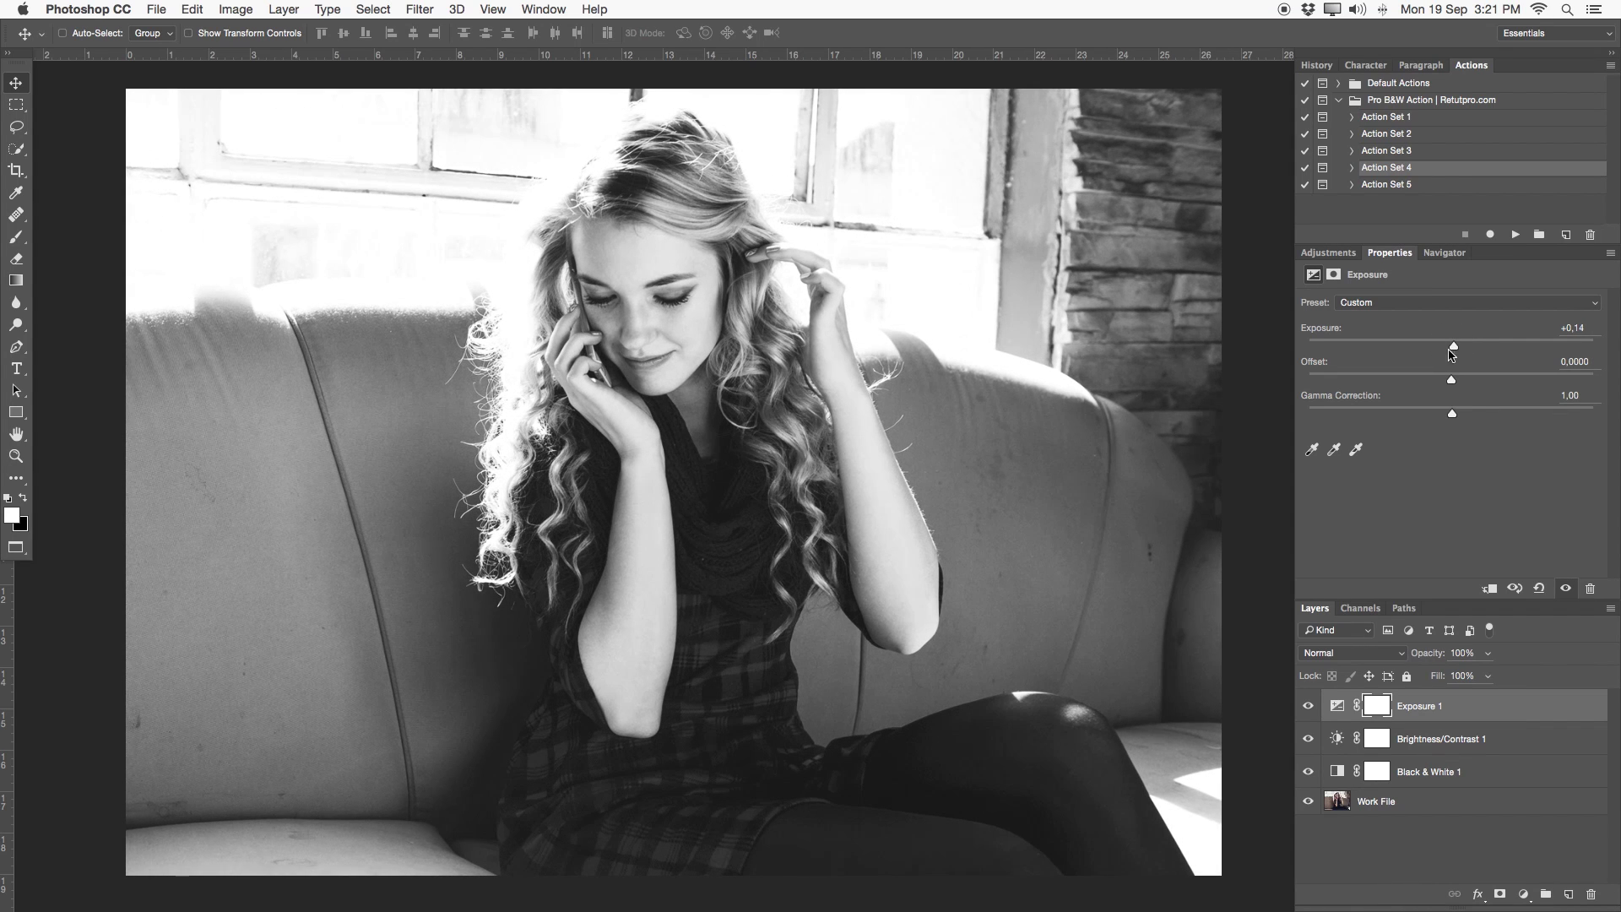
{"action": "left_click", "coordinate": [1307, 705]}
{"action": "left_click", "coordinate": [1308, 705]}
{"action": "left_click", "coordinate": [1308, 706]}
{"action": "left_click", "coordinate": [1307, 705]}
Step: Set the Exposure layer's Gamma to 1.14 and compare before and after
{"action": "left_click_drag", "start_coordinate": [1452, 415], "coordinate": [1438, 413]}
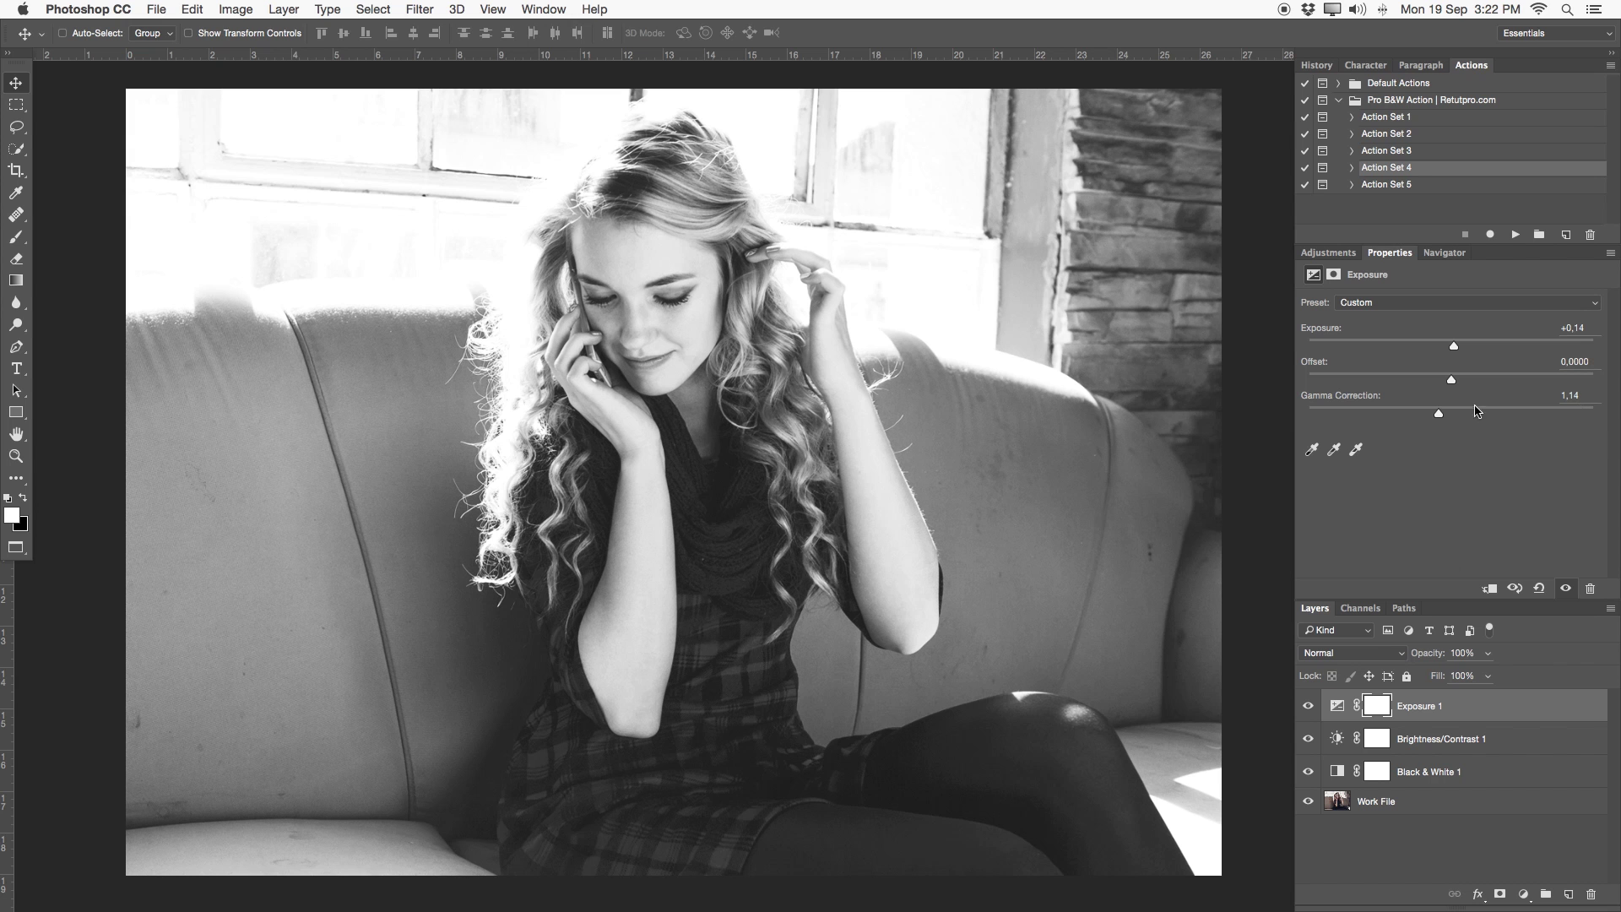
{"action": "left_click", "coordinate": [1309, 709]}
{"action": "left_click", "coordinate": [1310, 709]}
{"action": "left_click", "coordinate": [1309, 709]}
{"action": "left_click", "coordinate": [1309, 709]}
Step: Raise the Exposure Offset to +0.0600 for a washed-out look, then compare repeatedly
{"action": "mouse_move", "coordinate": [1452, 381]}
{"action": "left_mouse_down"}
{"action": "mouse_move", "coordinate": [1500, 380]}
{"action": "mouse_move", "coordinate": [1470, 381]}
{"action": "left_mouse_up"}
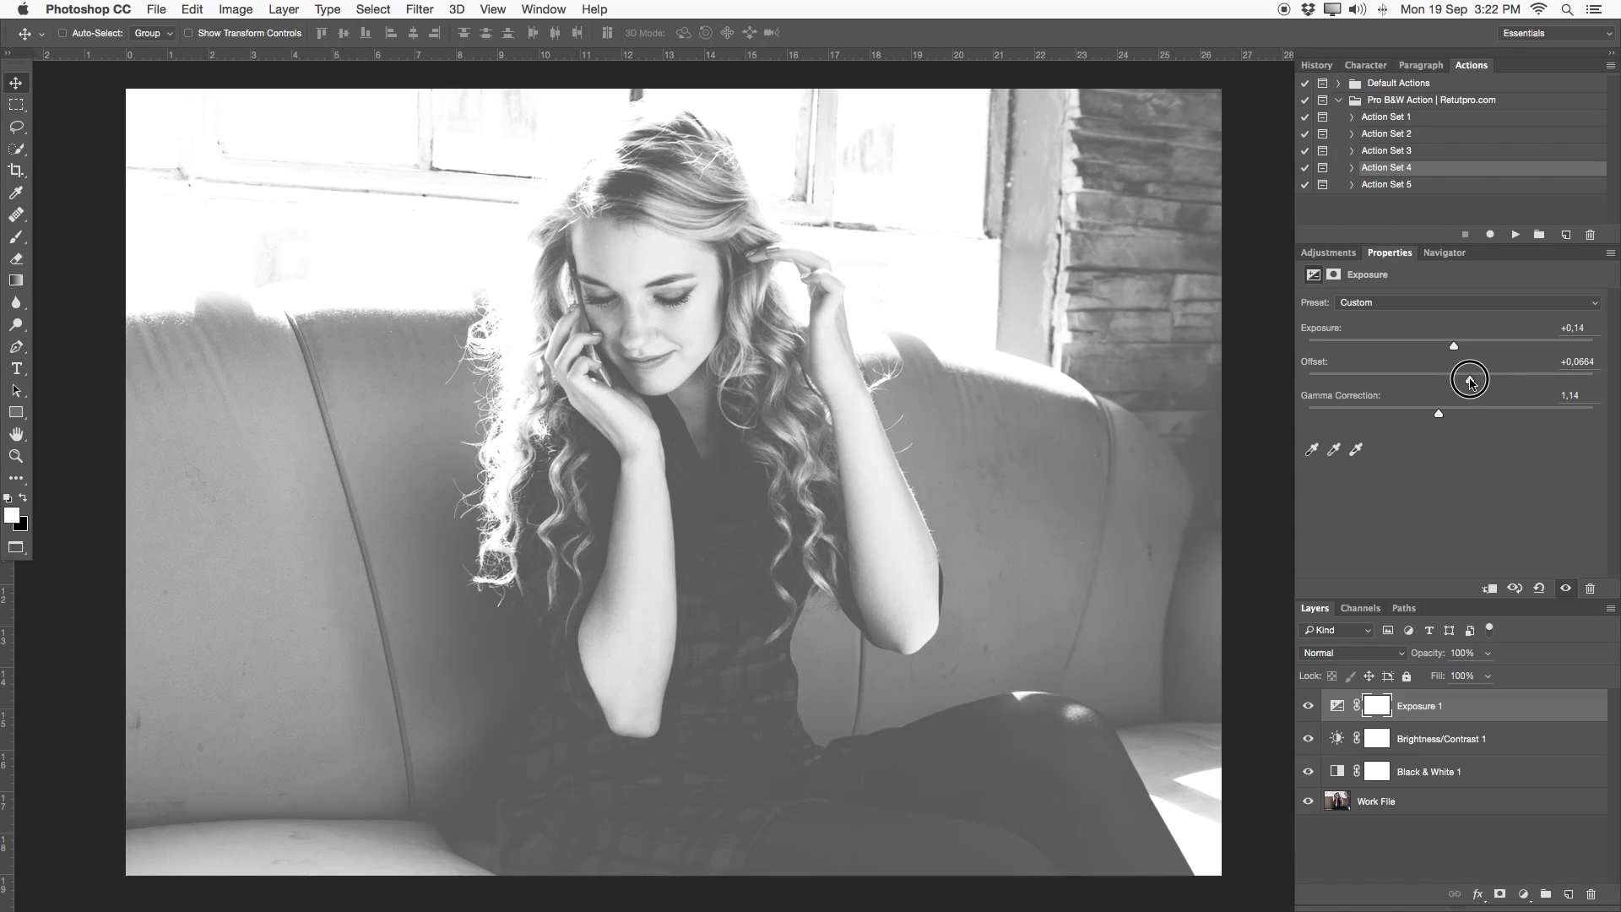
{"action": "left_click_drag", "start_coordinate": [1470, 382], "coordinate": [1469, 383]}
{"action": "left_click", "coordinate": [1593, 362]}
{"action": "key", "text": "Right"}
{"action": "left_click", "coordinate": [1308, 706]}
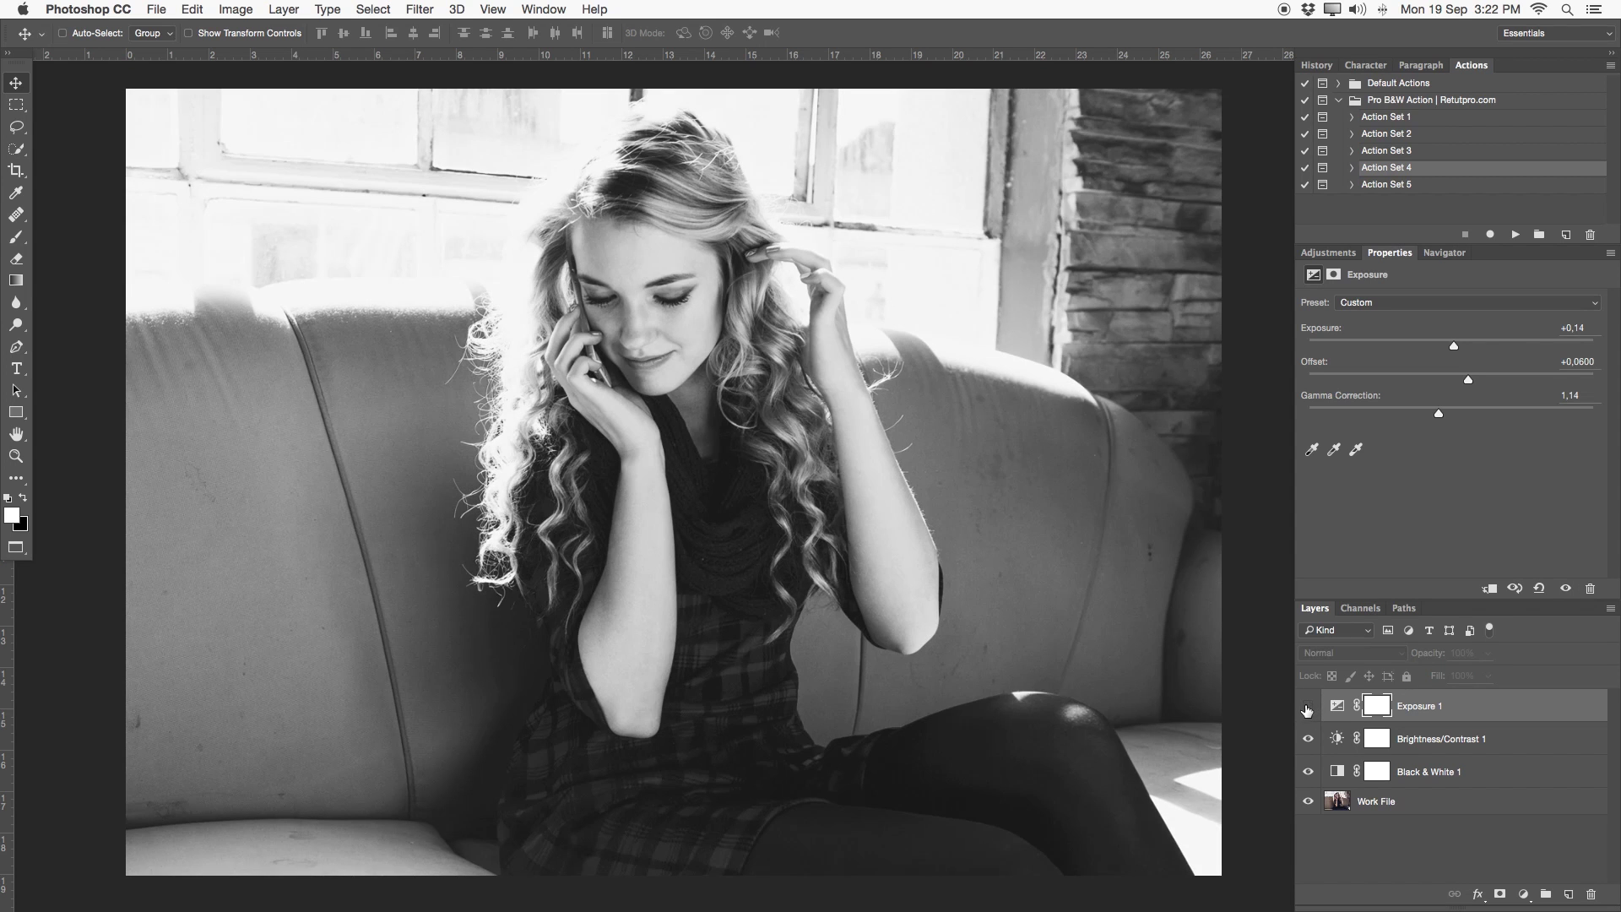
{"action": "left_click", "coordinate": [1309, 706]}
{"action": "left_click", "coordinate": [1308, 706]}
{"action": "left_click", "coordinate": [1308, 707]}
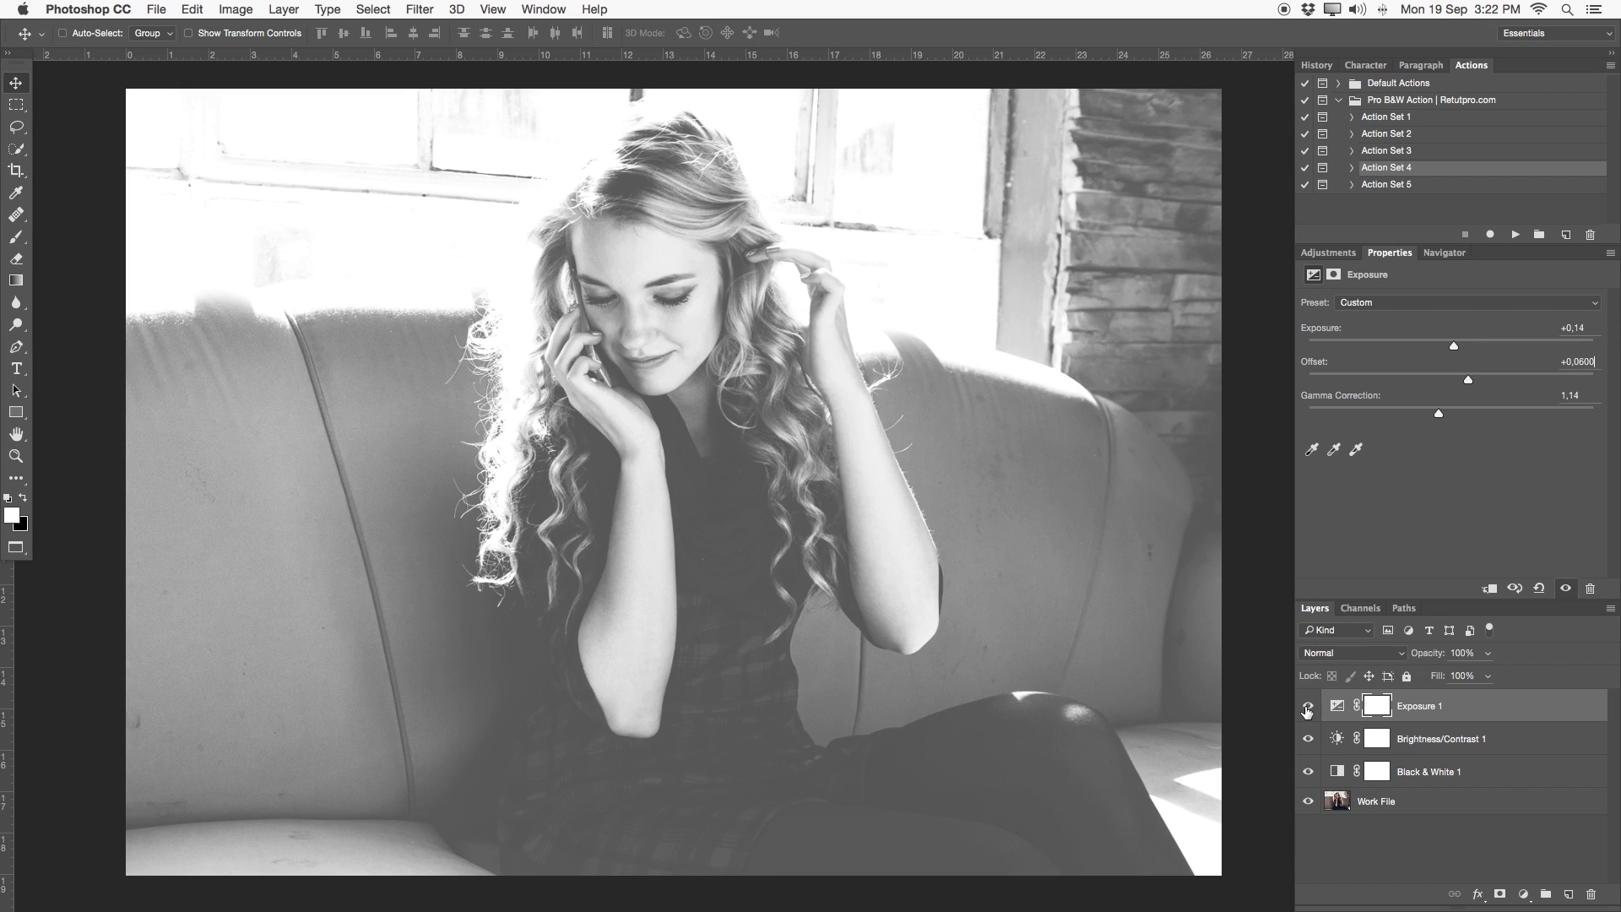
{"action": "left_click", "coordinate": [1308, 706]}
{"action": "left_click", "coordinate": [1308, 706]}
{"action": "left_click", "coordinate": [1308, 706]}
{"action": "left_click", "coordinate": [1309, 706]}
Step: Add a Selective Color layer with Neutrals Black at +4 and compare it
{"action": "left_click", "coordinate": [1347, 257]}
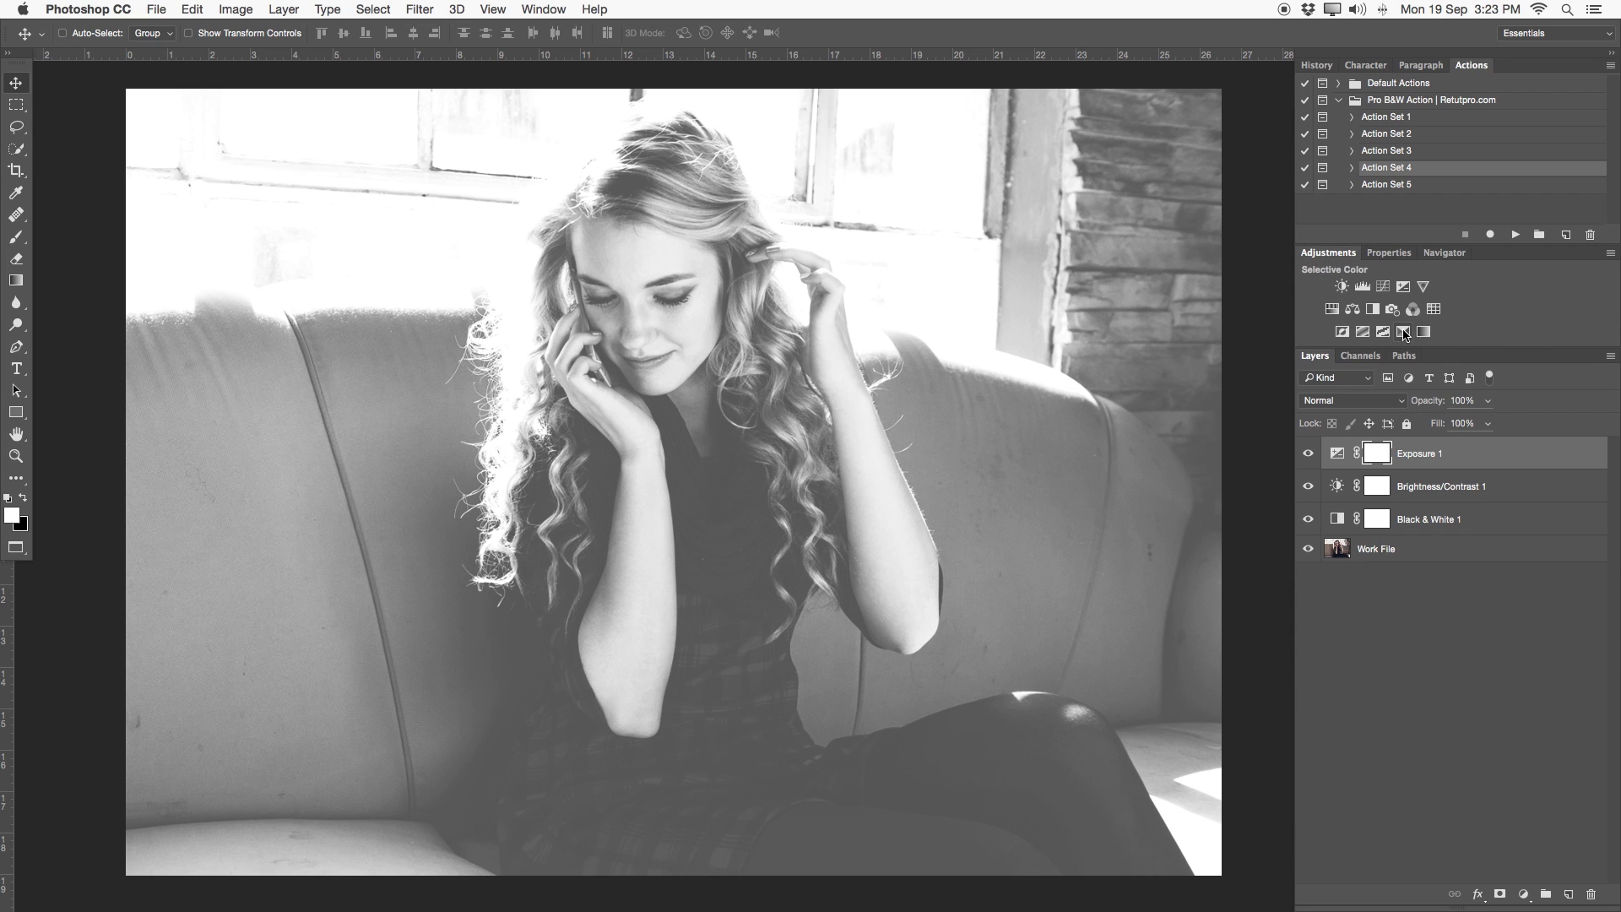
{"action": "left_click", "coordinate": [1402, 331]}
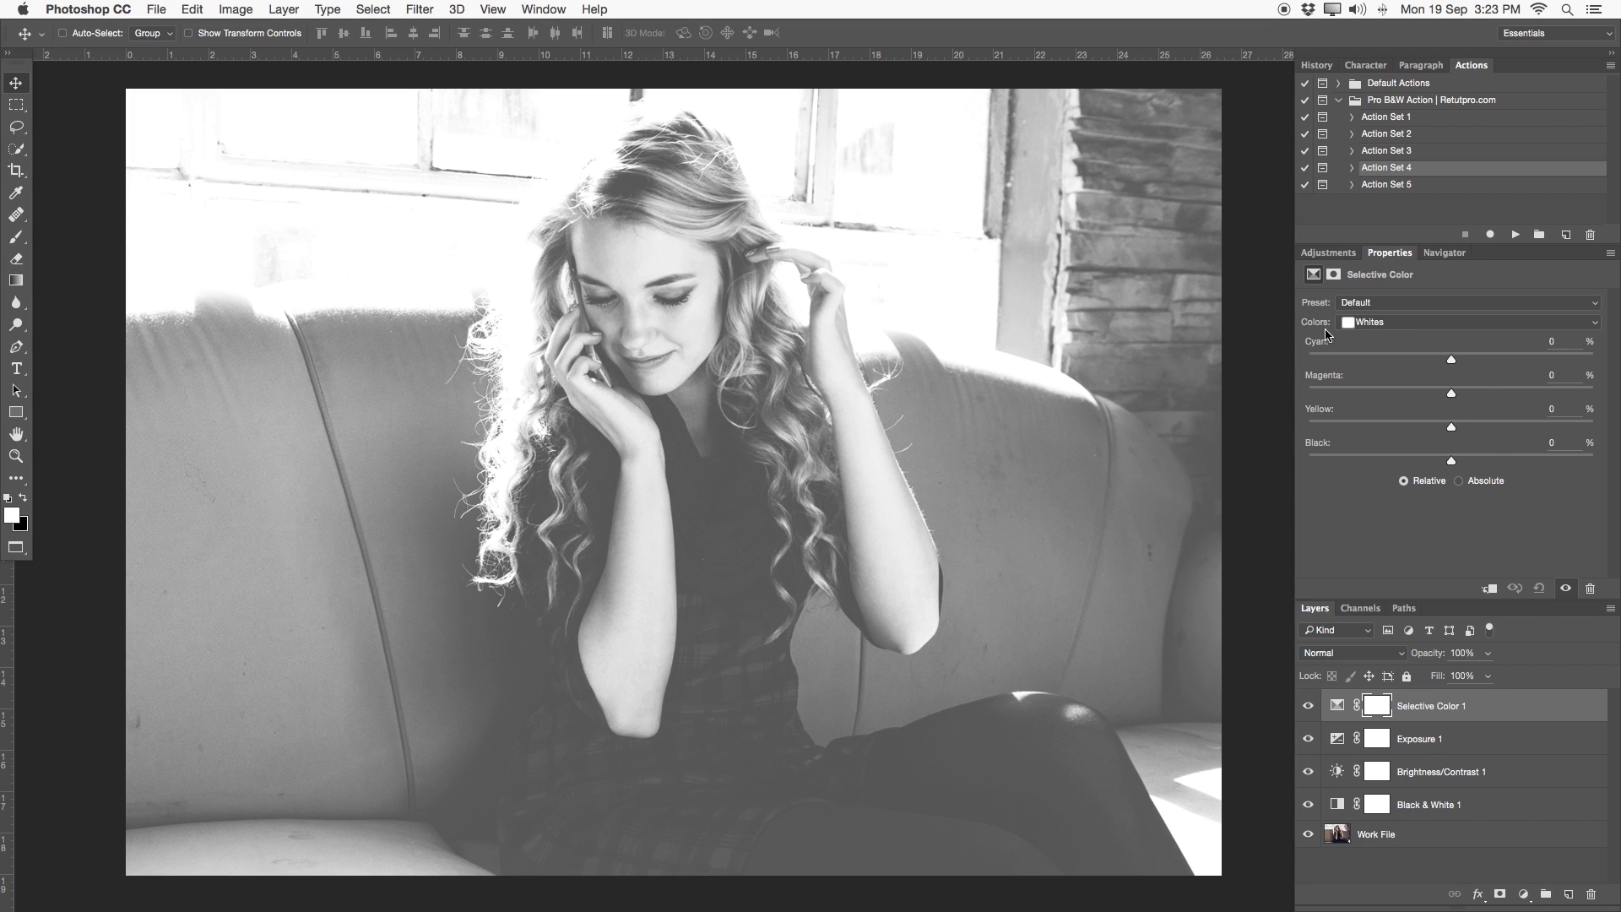
{"action": "left_click", "coordinate": [1376, 329]}
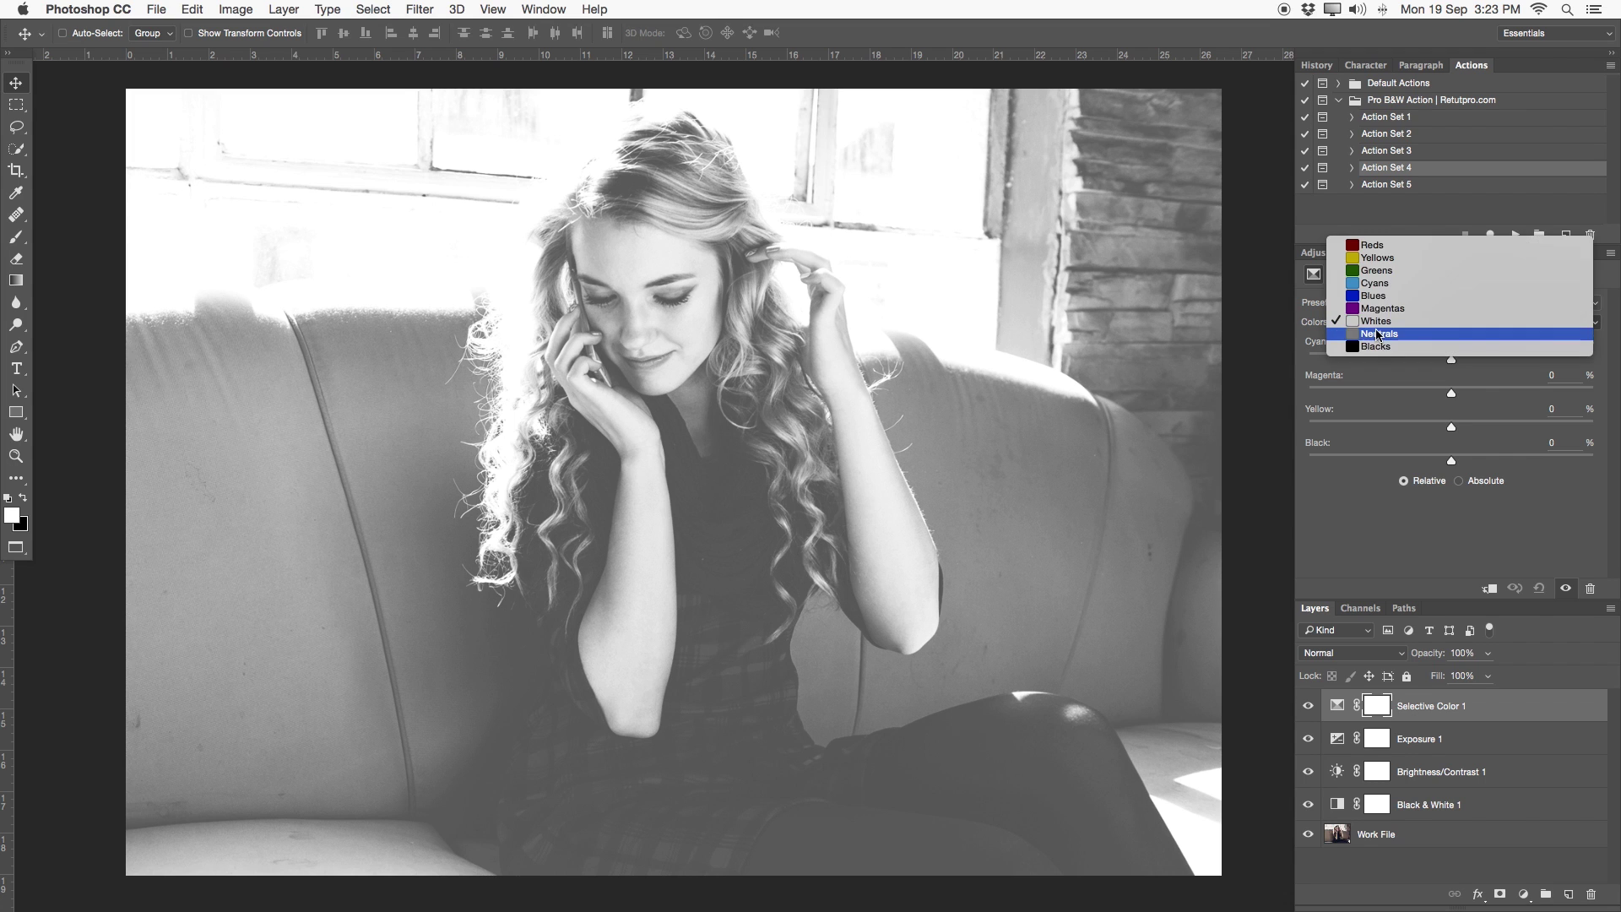
{"action": "left_click", "coordinate": [1379, 334]}
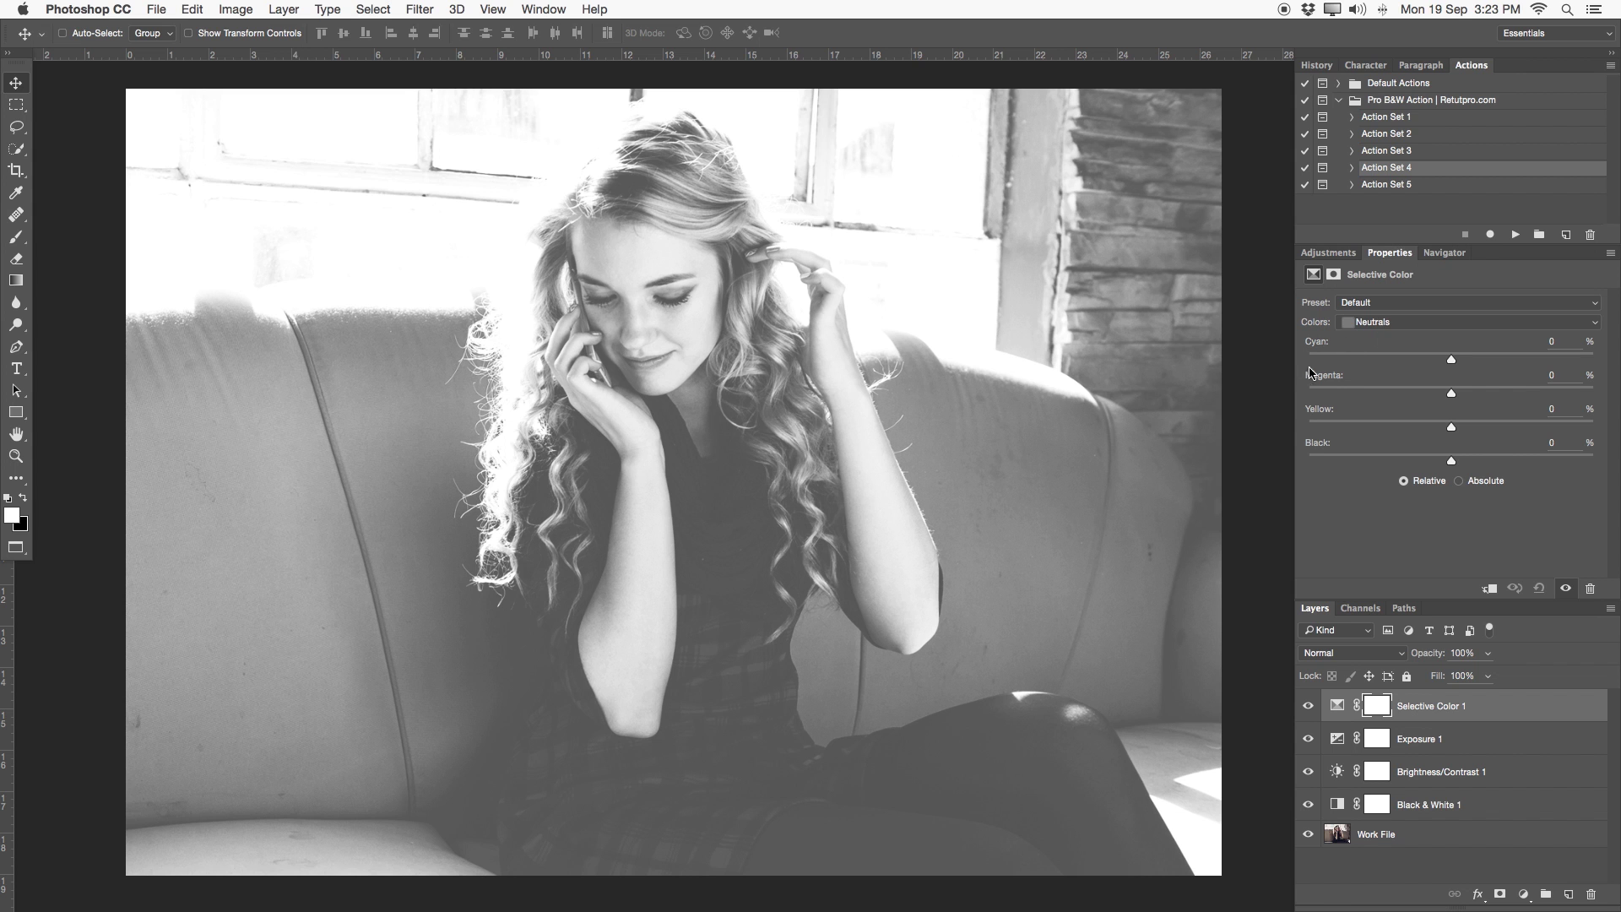
{"action": "left_click_drag", "start_coordinate": [1453, 461], "coordinate": [1460, 463]}
{"action": "left_click_drag", "start_coordinate": [1459, 461], "coordinate": [1457, 460]}
{"action": "left_click", "coordinate": [1309, 704]}
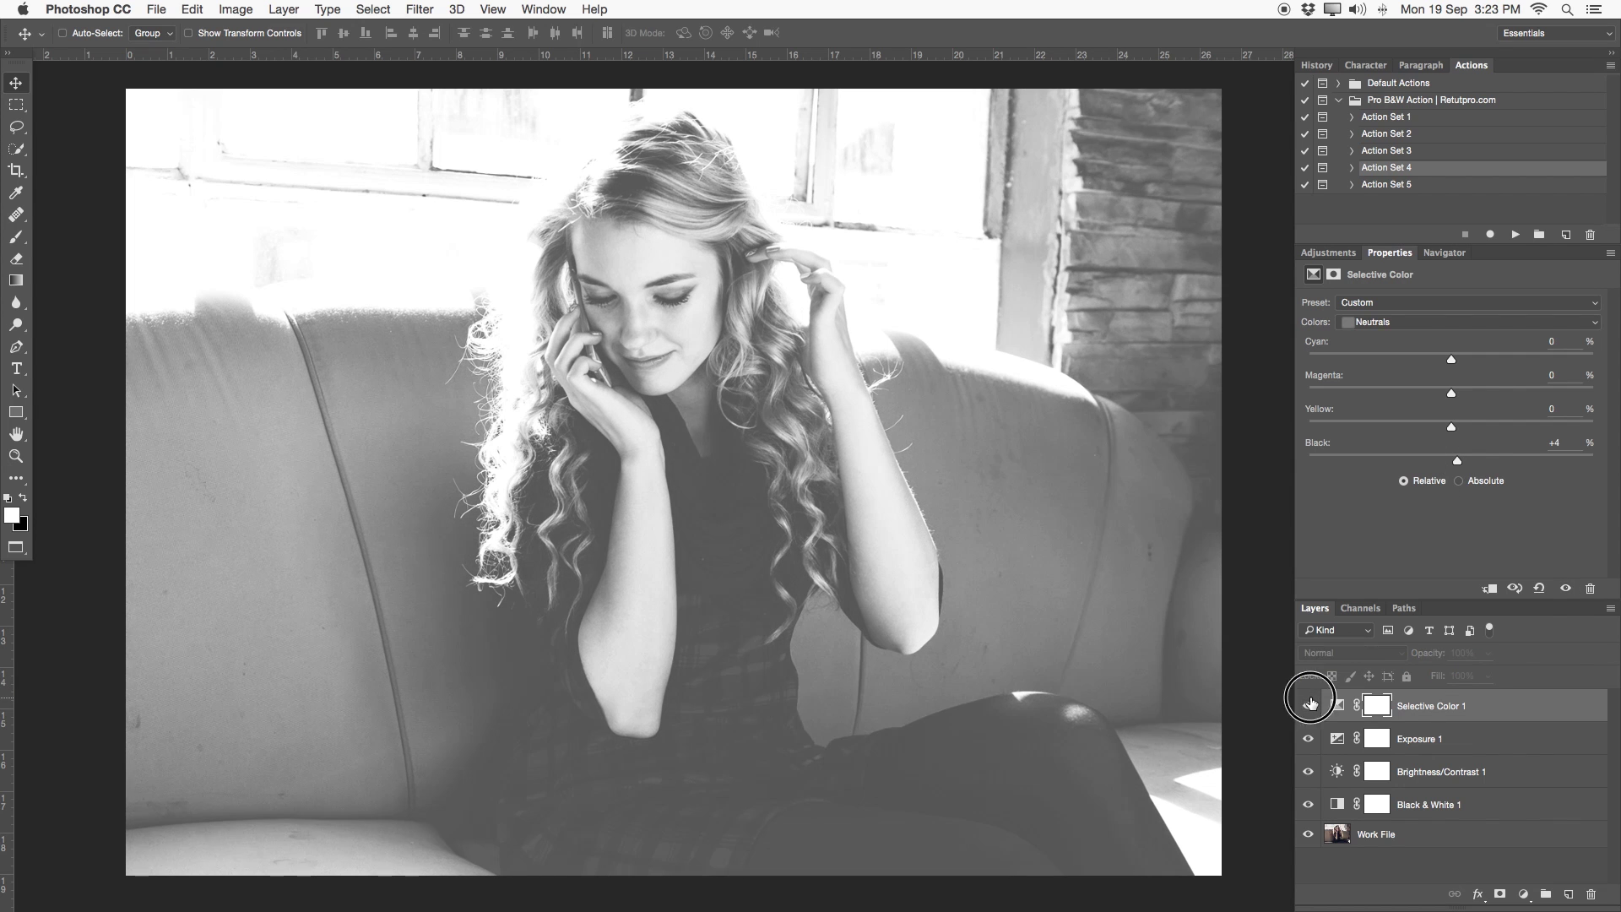
{"action": "left_click", "coordinate": [1309, 705]}
{"action": "left_click", "coordinate": [1310, 705]}
{"action": "left_click", "coordinate": [1309, 705]}
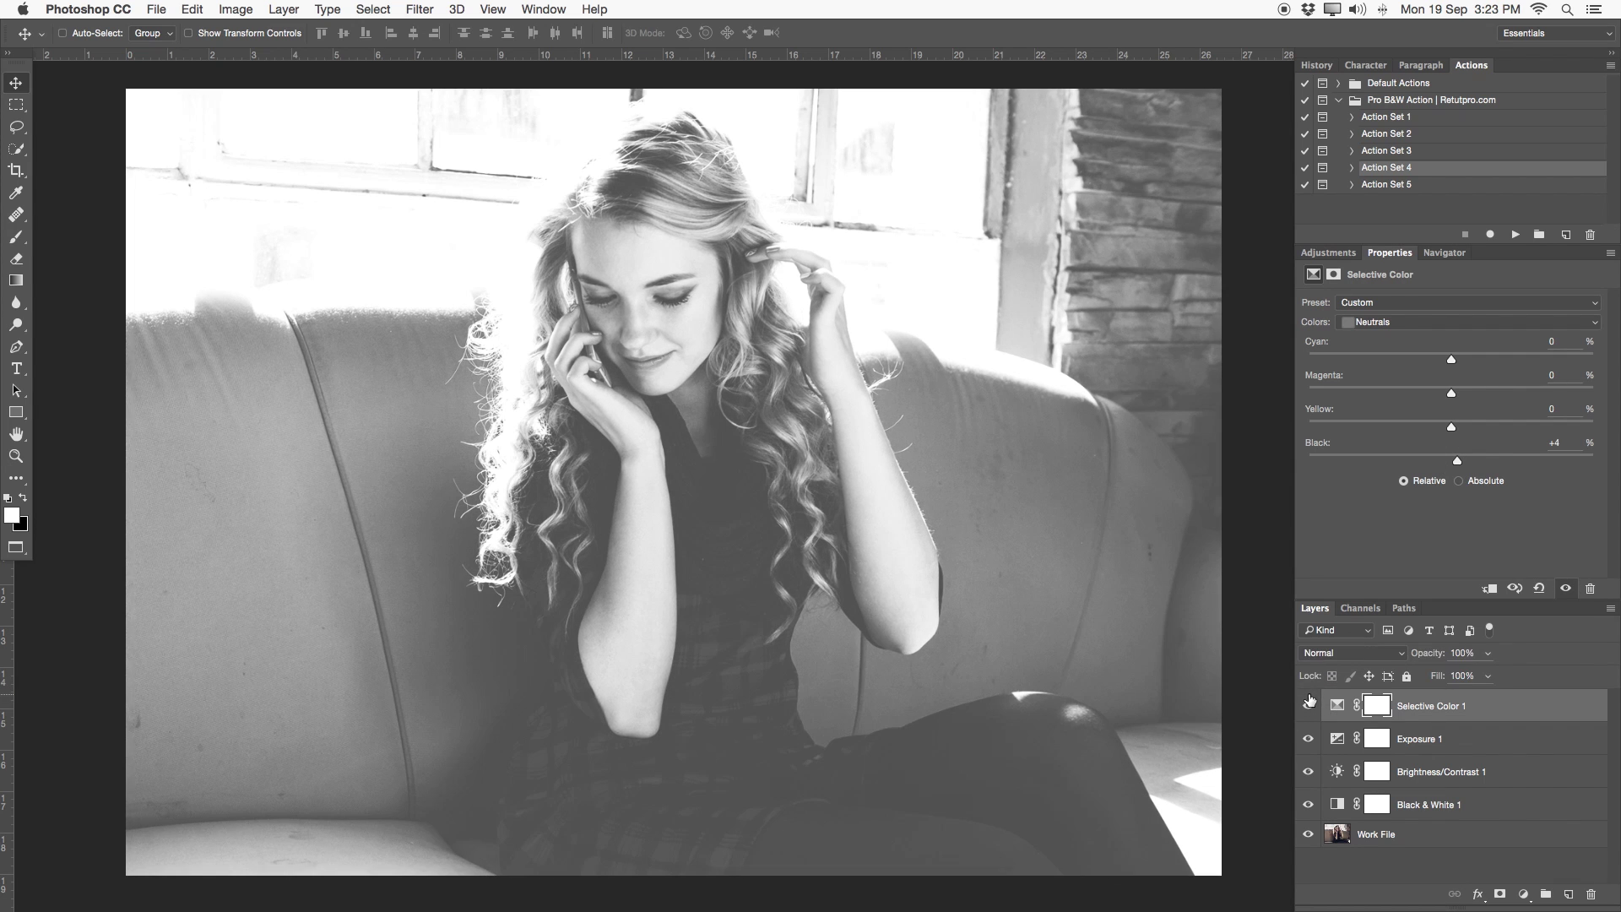
Step: Set the Blacks range's Black to -9 and toggle Selective Color 1 to compare
{"action": "left_click", "coordinate": [1367, 321]}
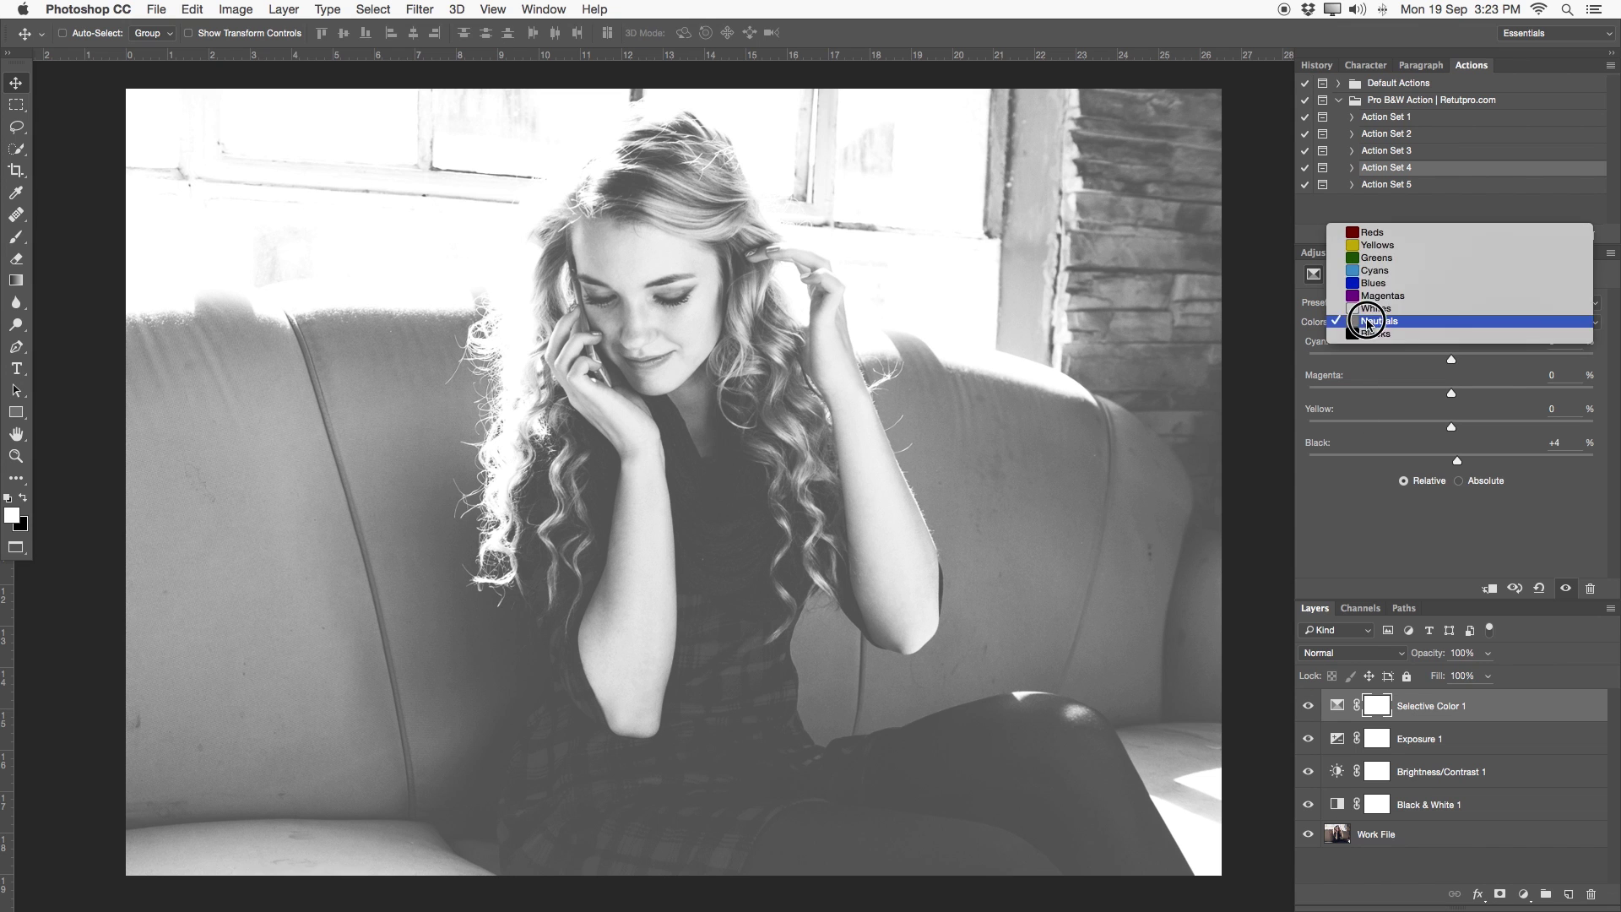
{"action": "left_click", "coordinate": [1385, 341]}
{"action": "left_click_drag", "start_coordinate": [1451, 464], "coordinate": [1438, 463]}
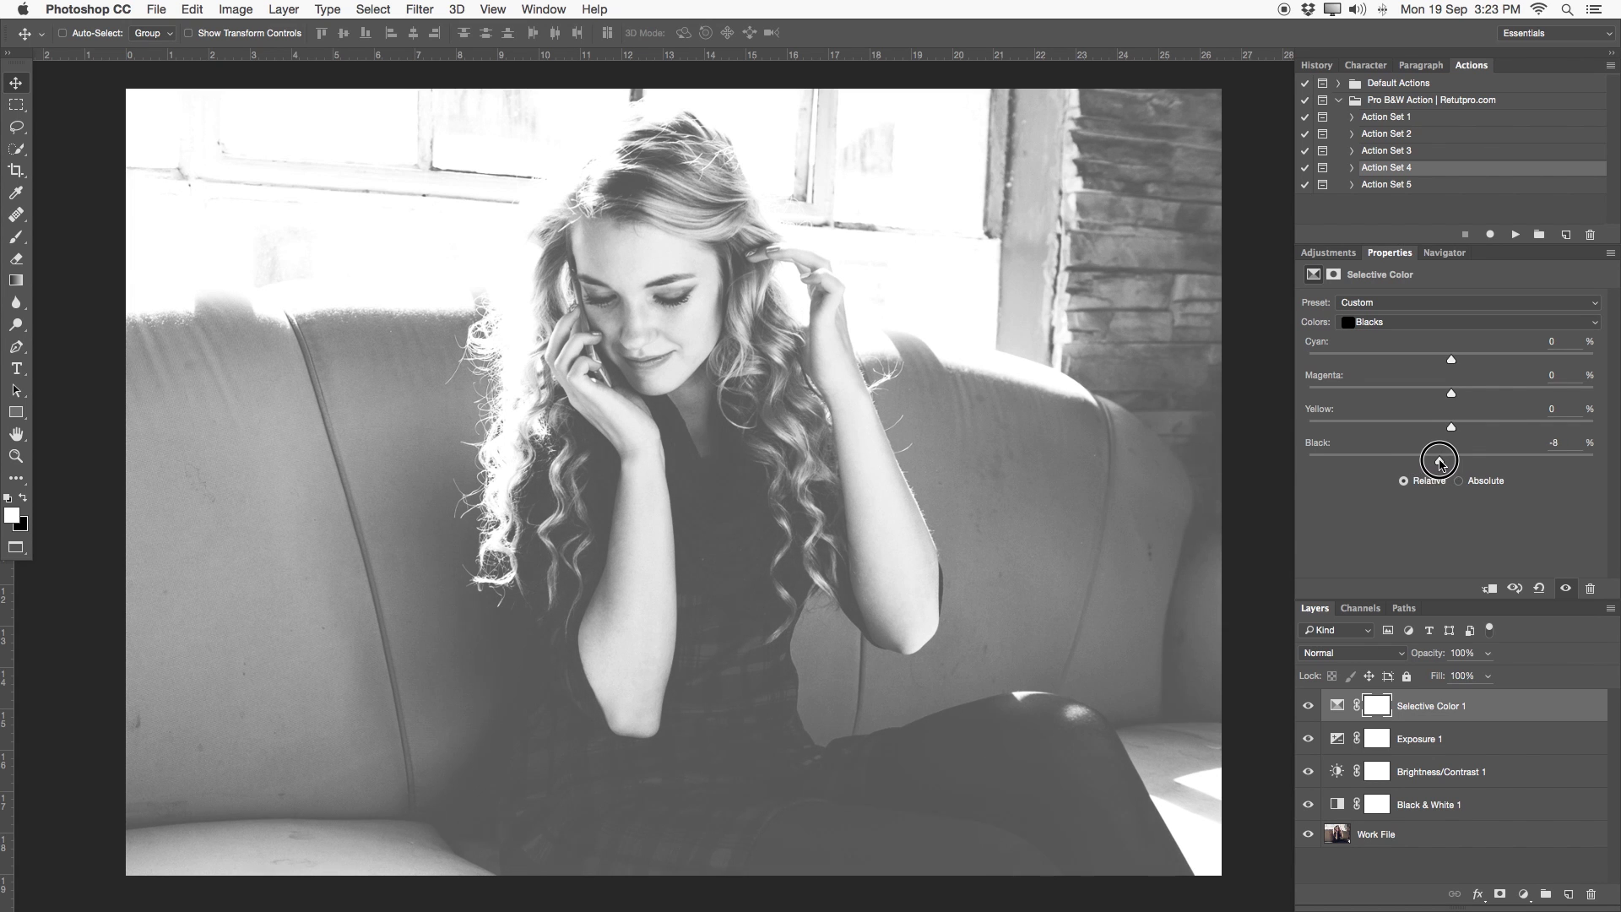
{"action": "left_click", "coordinate": [1308, 706]}
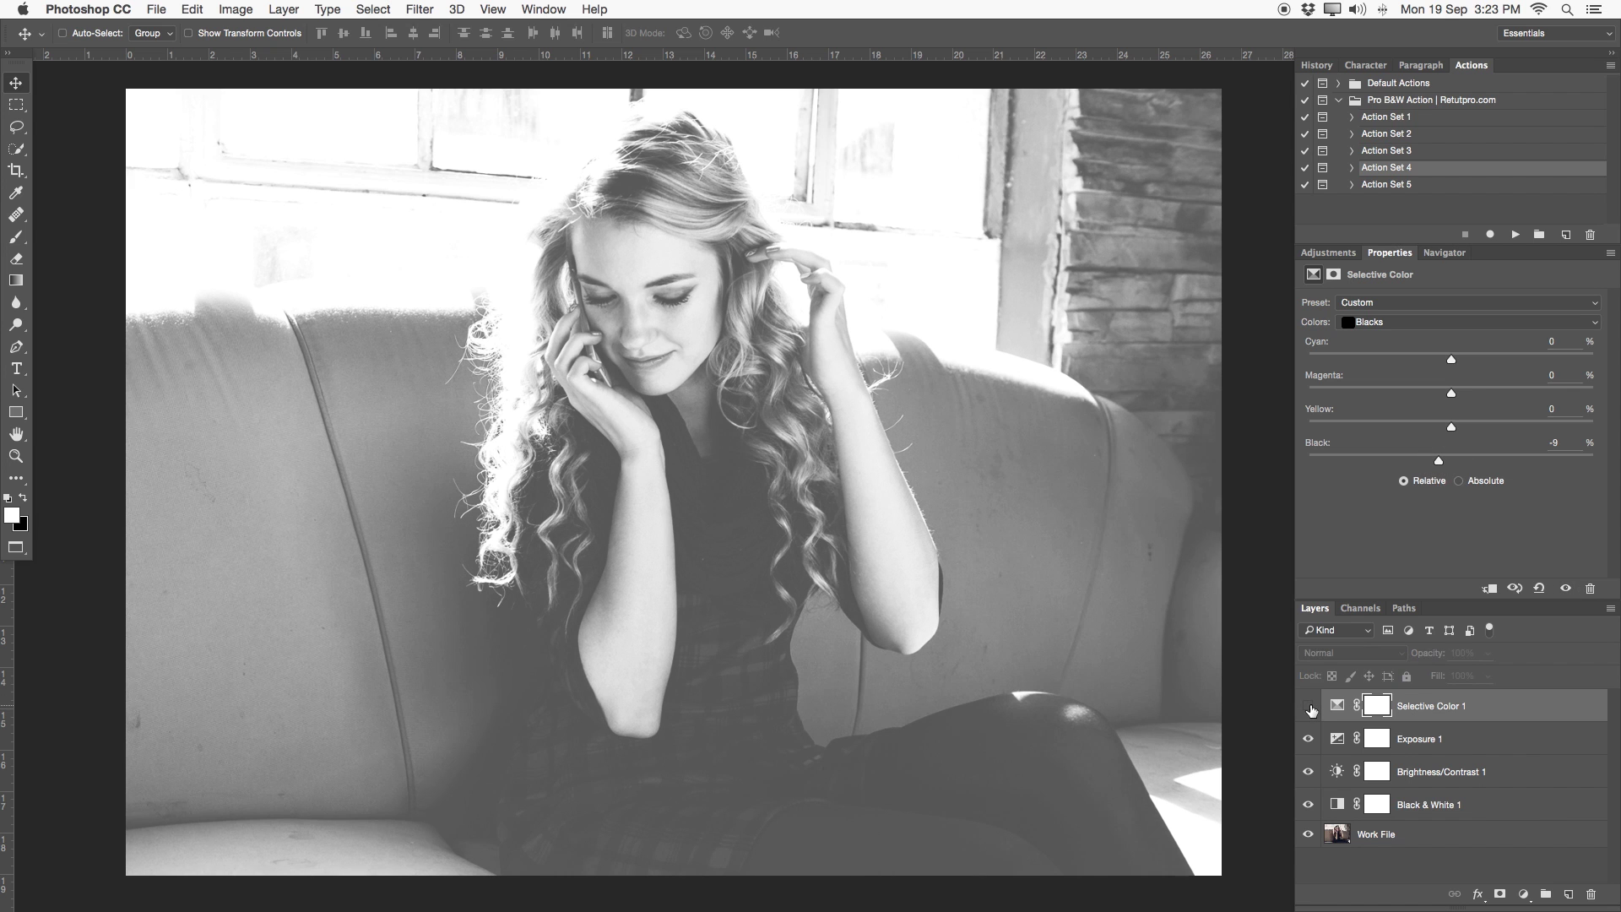
{"action": "left_click", "coordinate": [1309, 707]}
{"action": "left_click", "coordinate": [1308, 706]}
{"action": "left_click", "coordinate": [1309, 707]}
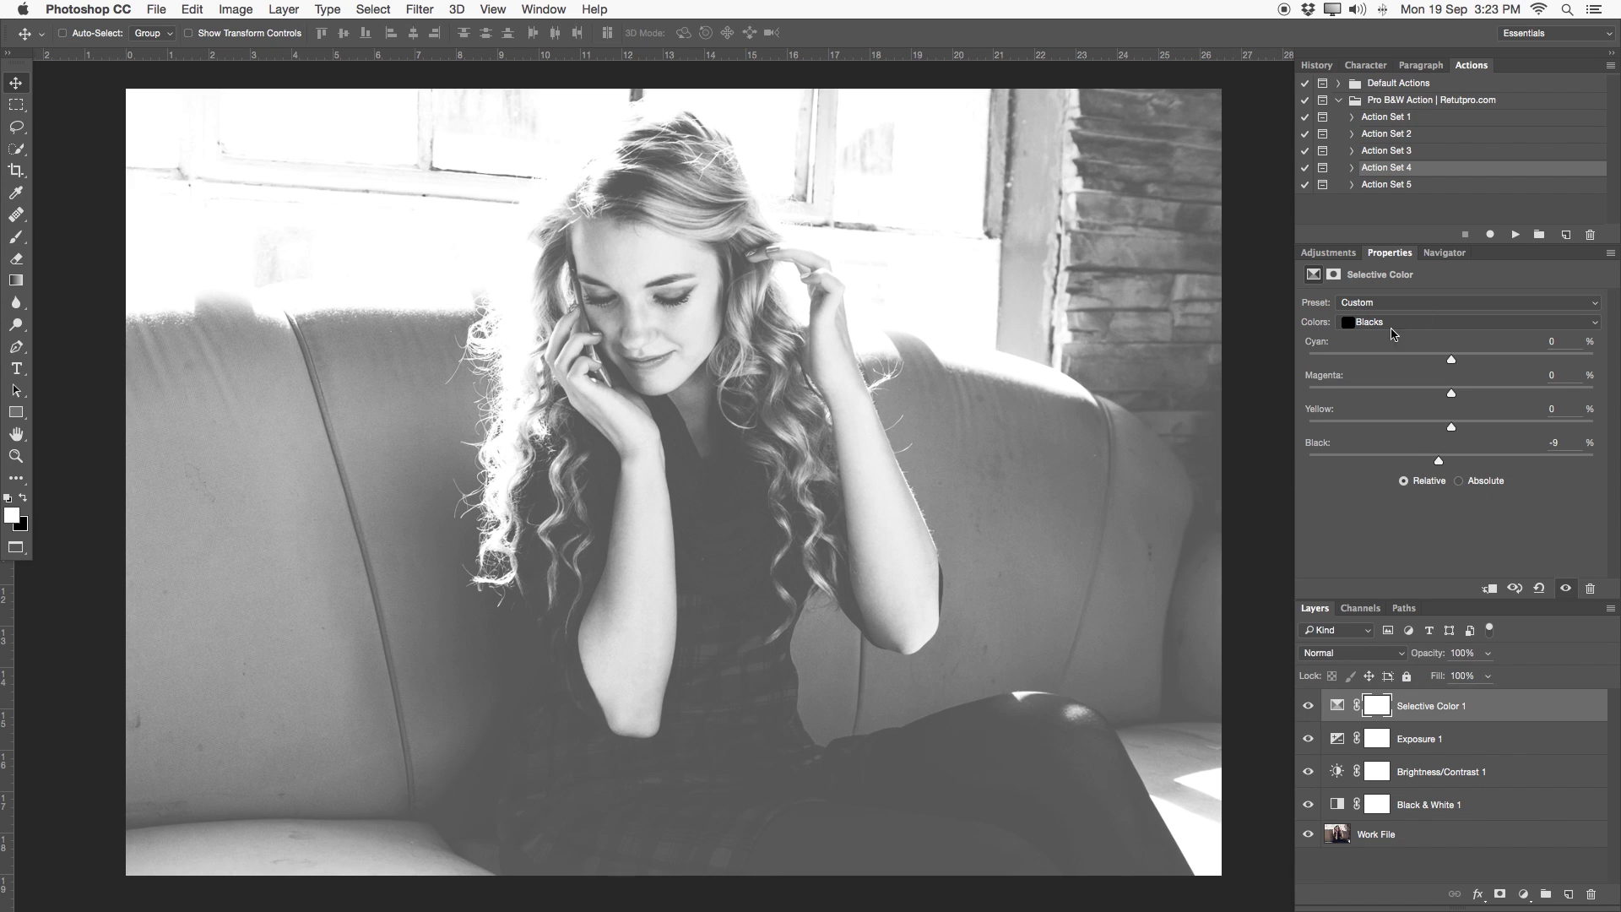
Step: Add Selective Color 2 with Whites' Black at +30%, then compare it on and off
{"action": "left_click", "coordinate": [1327, 252]}
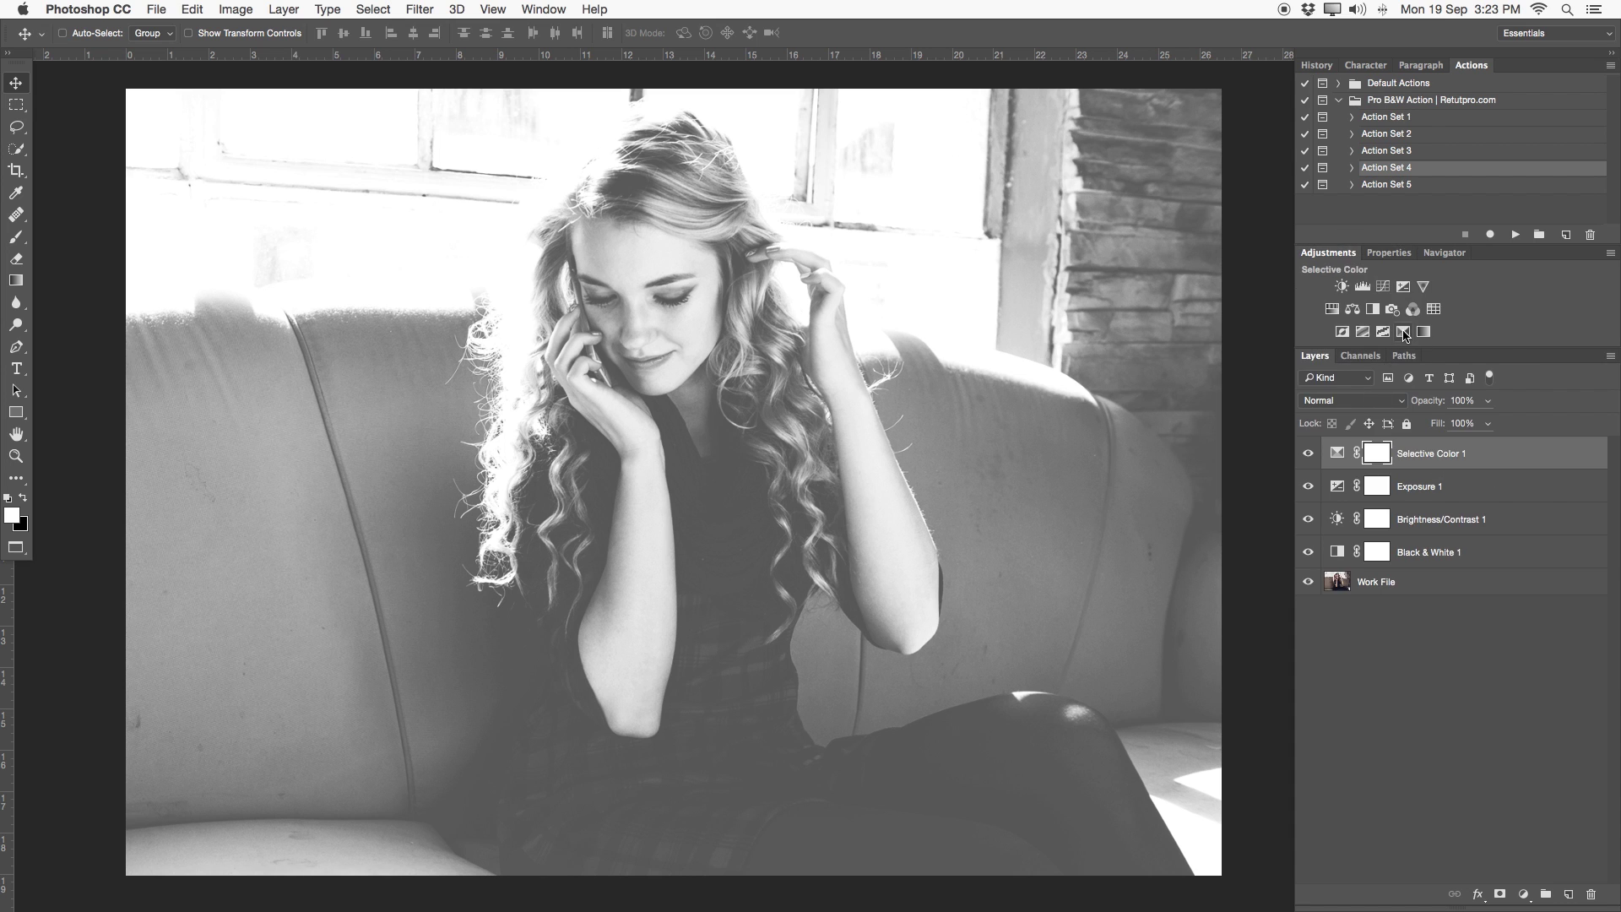
{"action": "left_click", "coordinate": [1403, 330]}
{"action": "left_click", "coordinate": [1394, 321]}
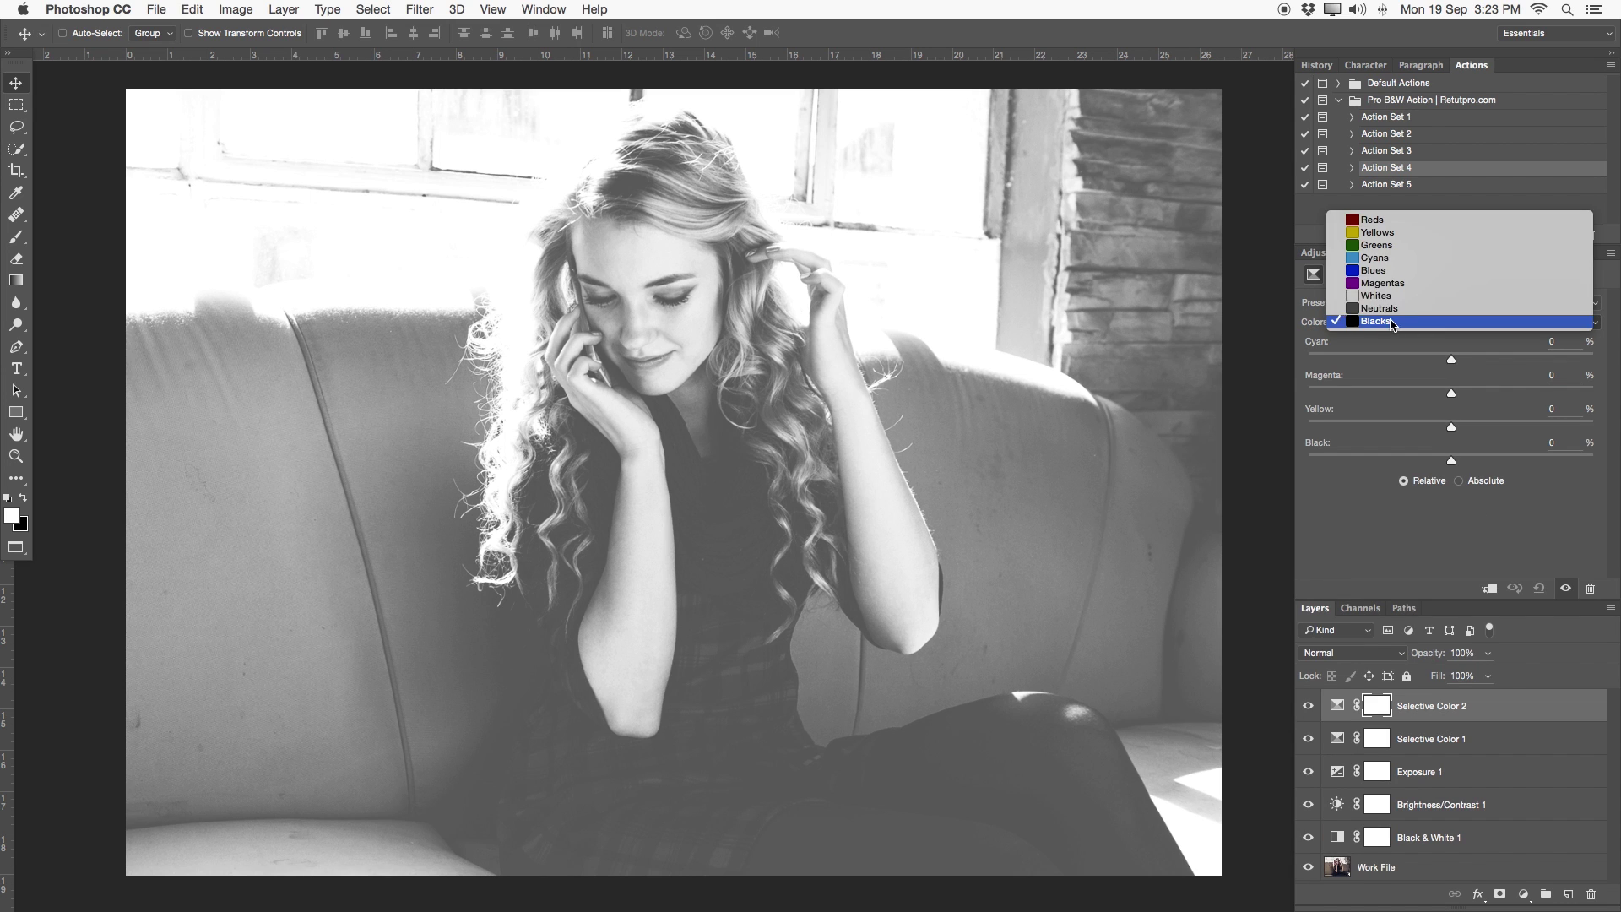
{"action": "left_click", "coordinate": [1388, 299]}
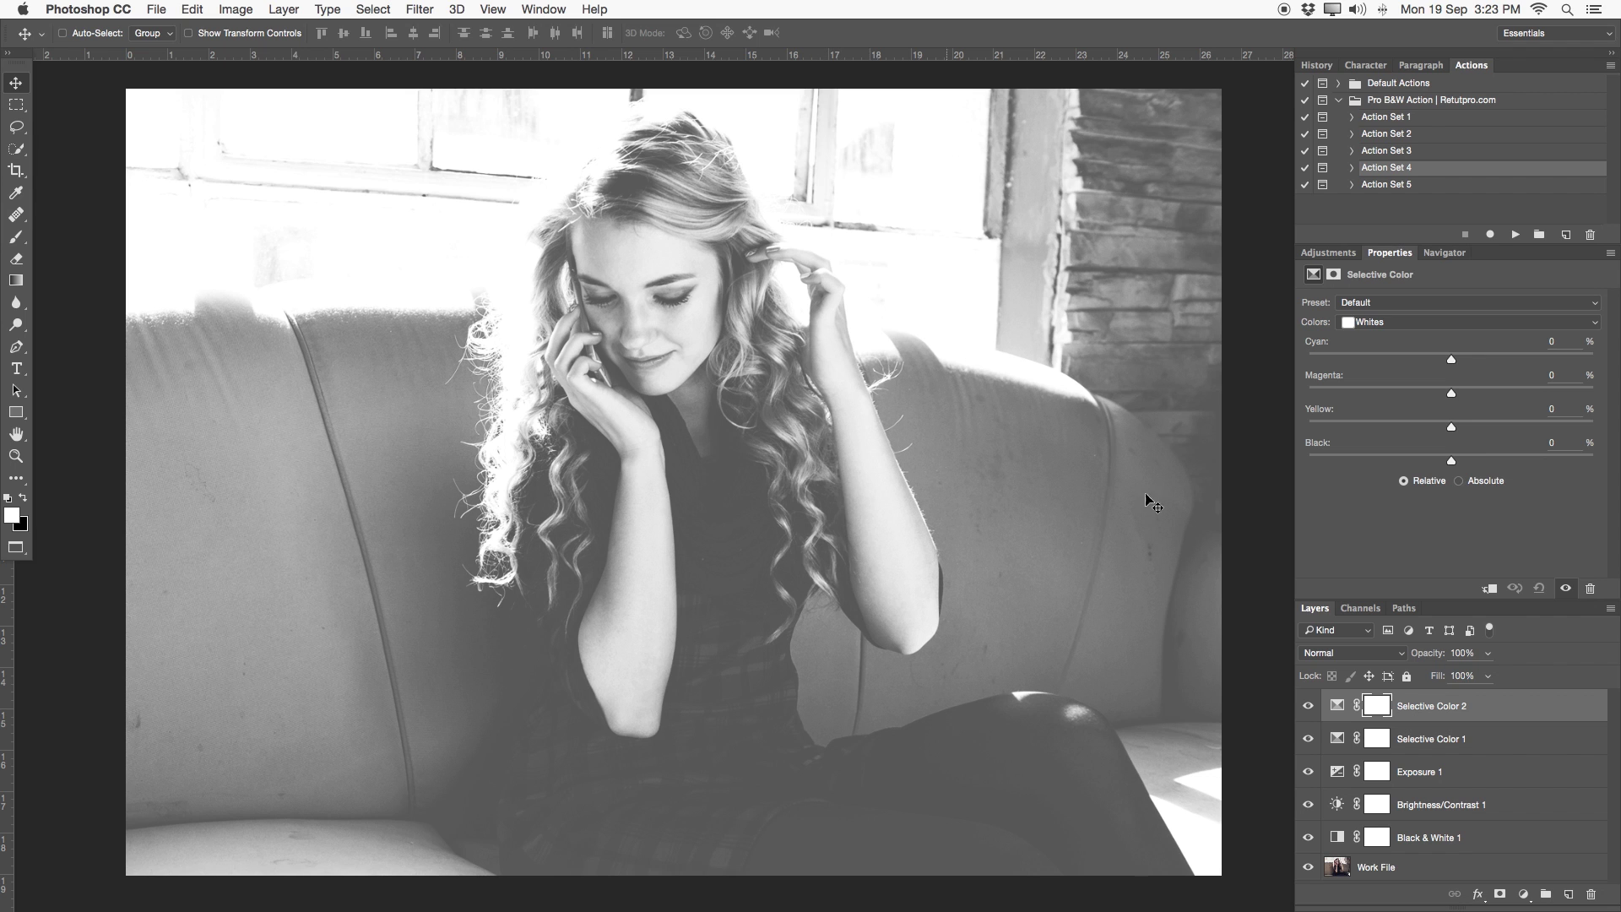
{"action": "left_click_drag", "start_coordinate": [1457, 460], "coordinate": [1494, 458]}
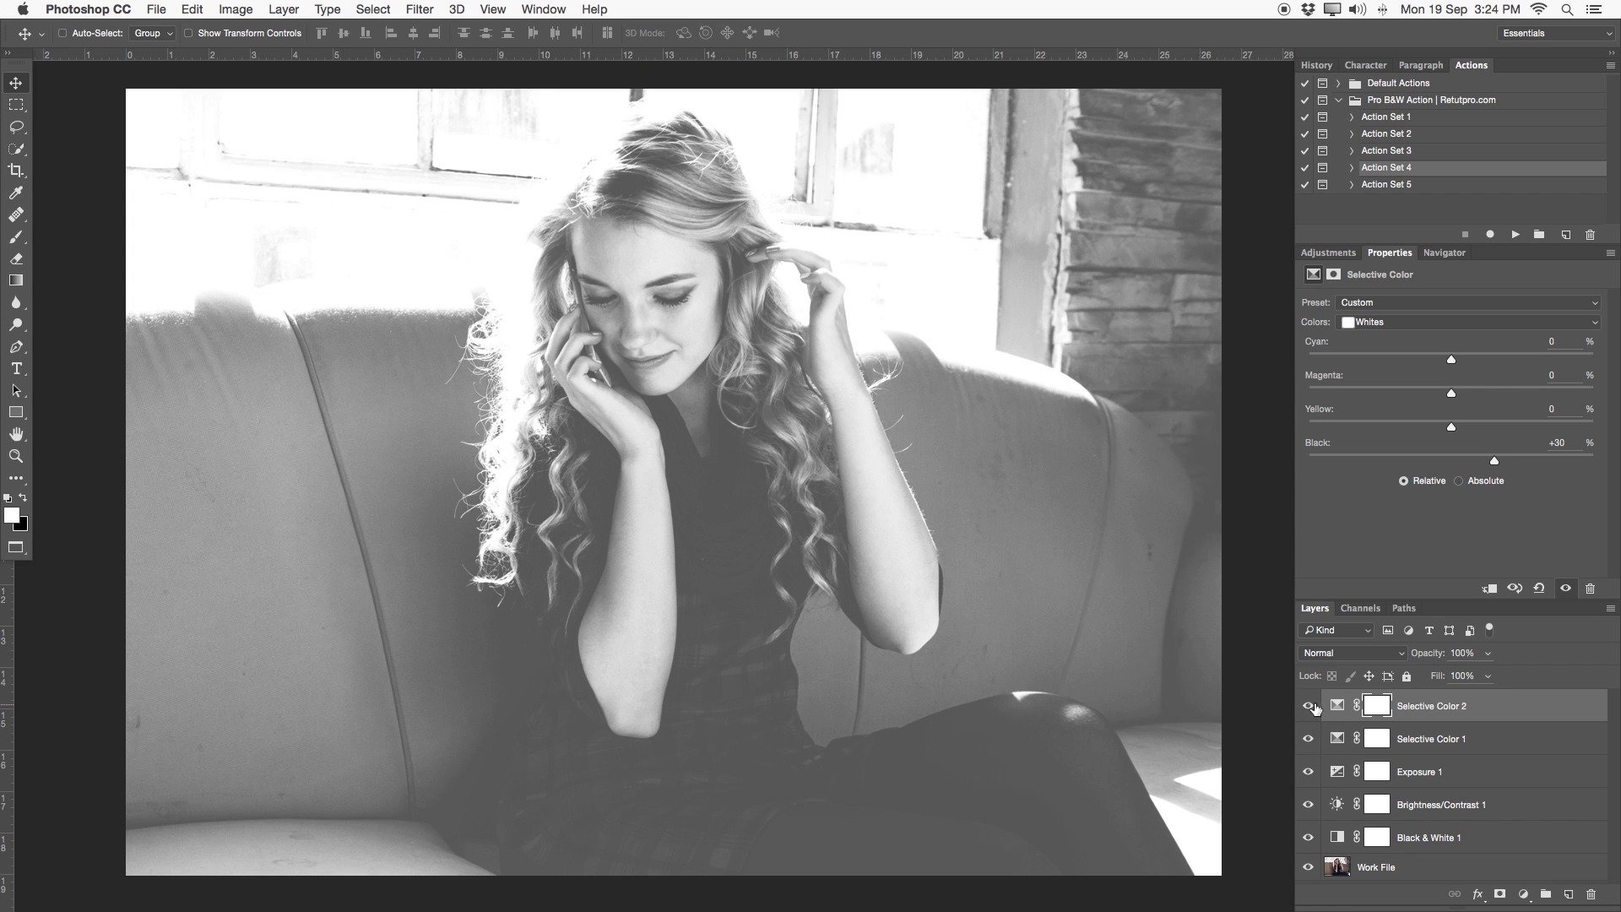
{"action": "left_click", "coordinate": [1308, 706]}
{"action": "left_click", "coordinate": [1311, 706]}
{"action": "left_click", "coordinate": [1309, 706]}
Step: Group the five adjustment layers and name the group 'Black & White'
{"action": "left_click", "coordinate": [1445, 827], "text": "shift"}
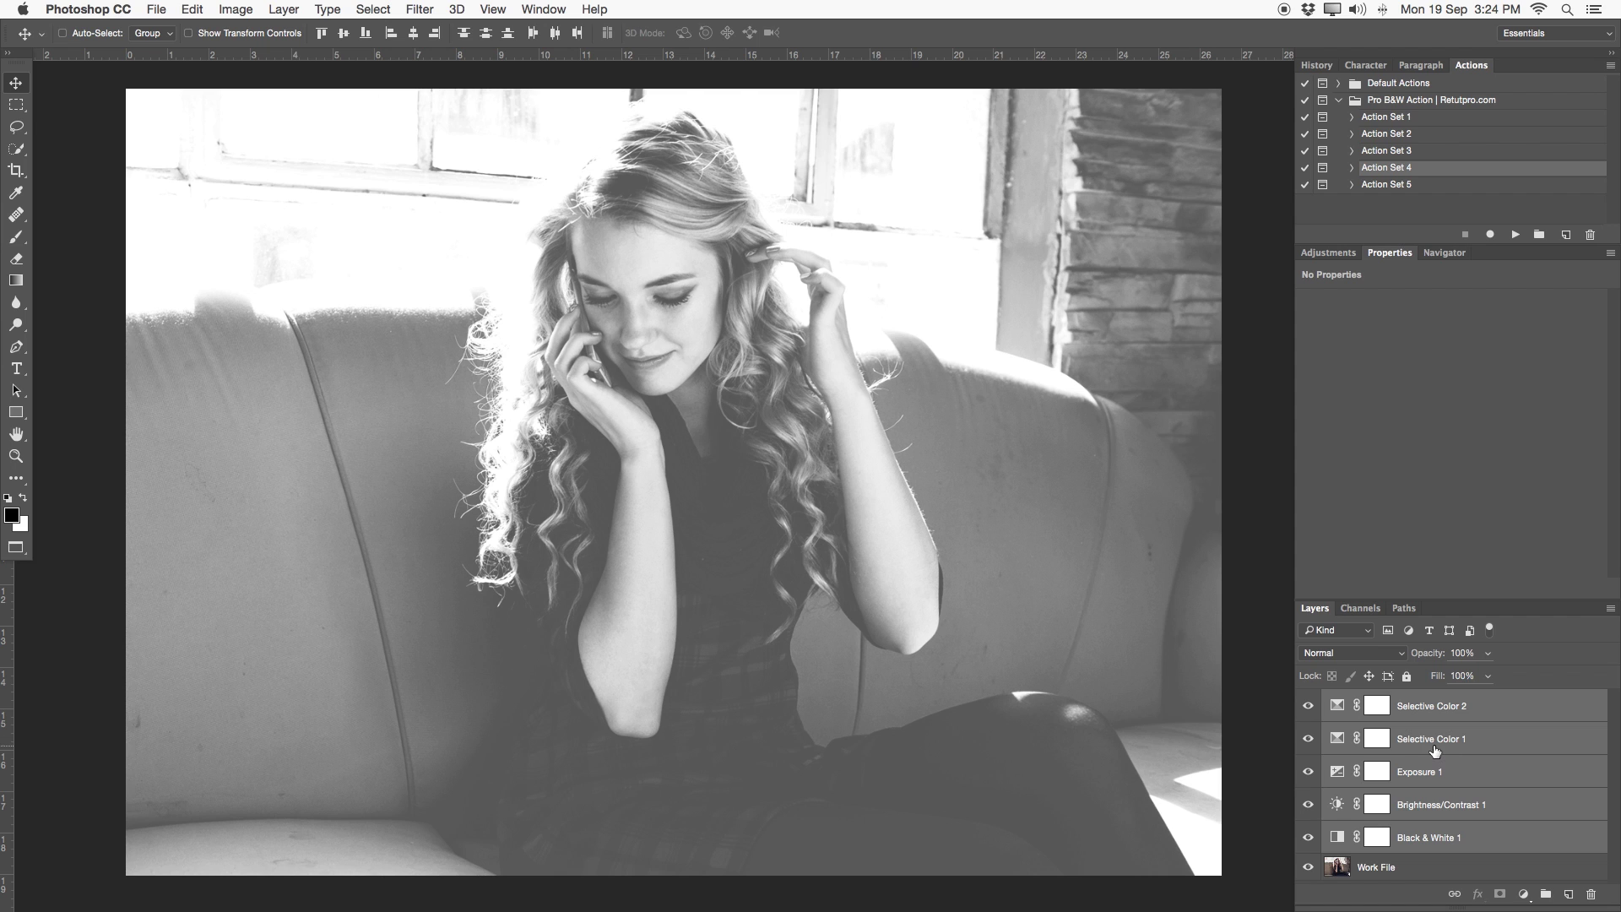
{"action": "key", "text": "super+g"}
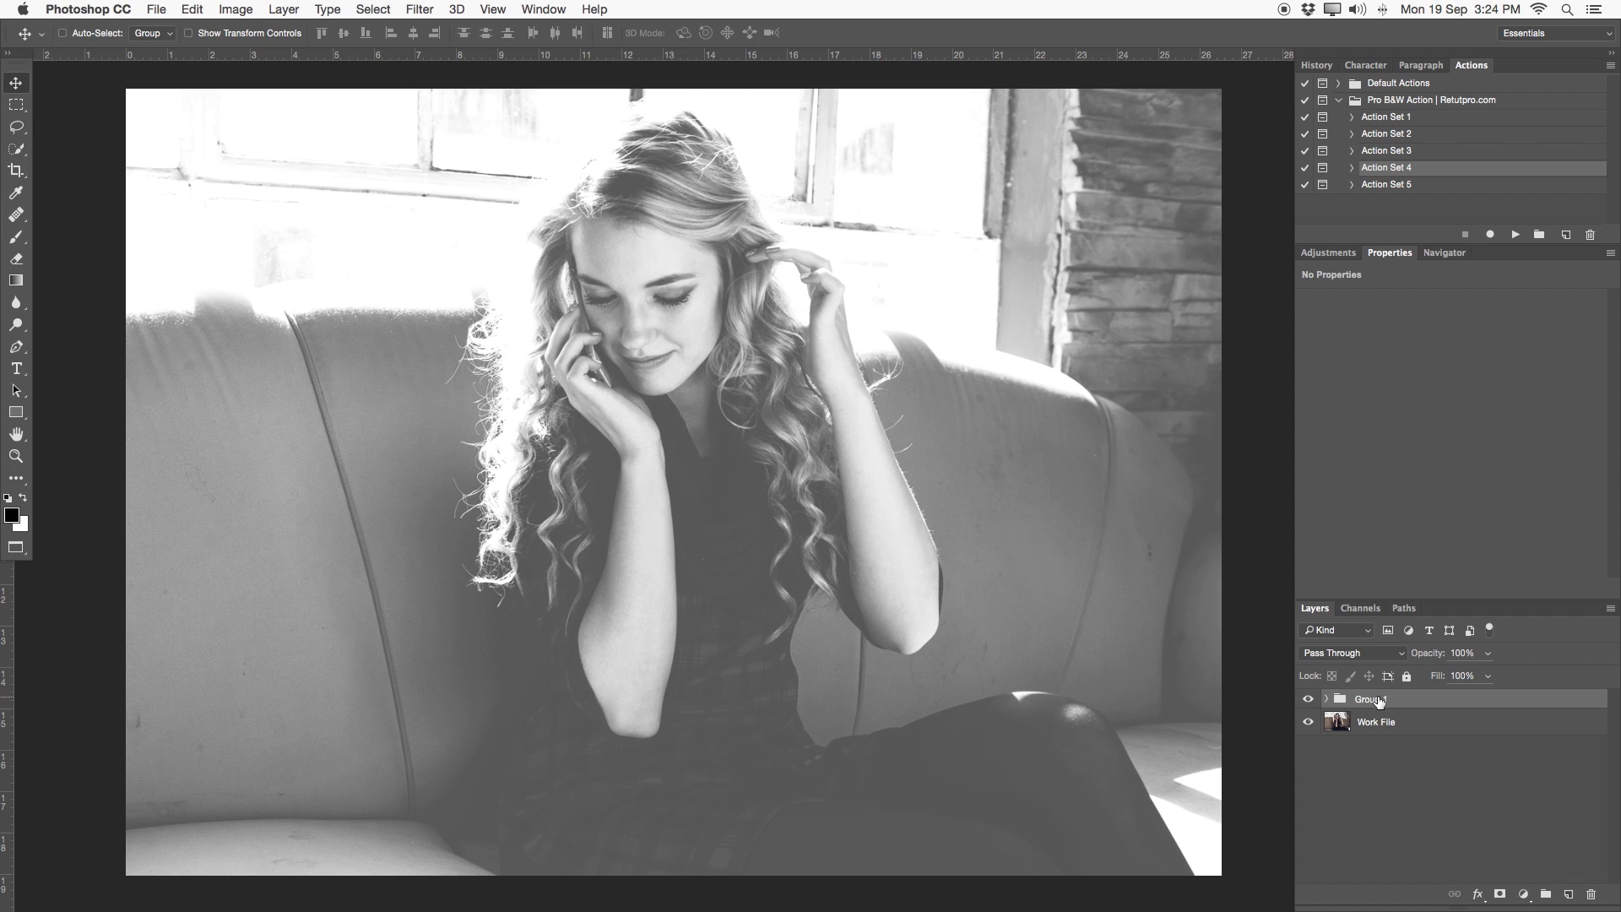
{"action": "double_click", "coordinate": [1376, 699]}
{"action": "key", "text": "BackSpace"}
{"action": "key", "text": "Return"}
Step: Toggle the Black & White group on and off to compare, leaving it hidden
{"action": "left_click", "coordinate": [1308, 700]}
{"action": "left_click", "coordinate": [1309, 699]}
{"action": "left_click", "coordinate": [1308, 700]}
{"action": "left_click", "coordinate": [1307, 698]}
{"action": "left_click", "coordinate": [1308, 698]}
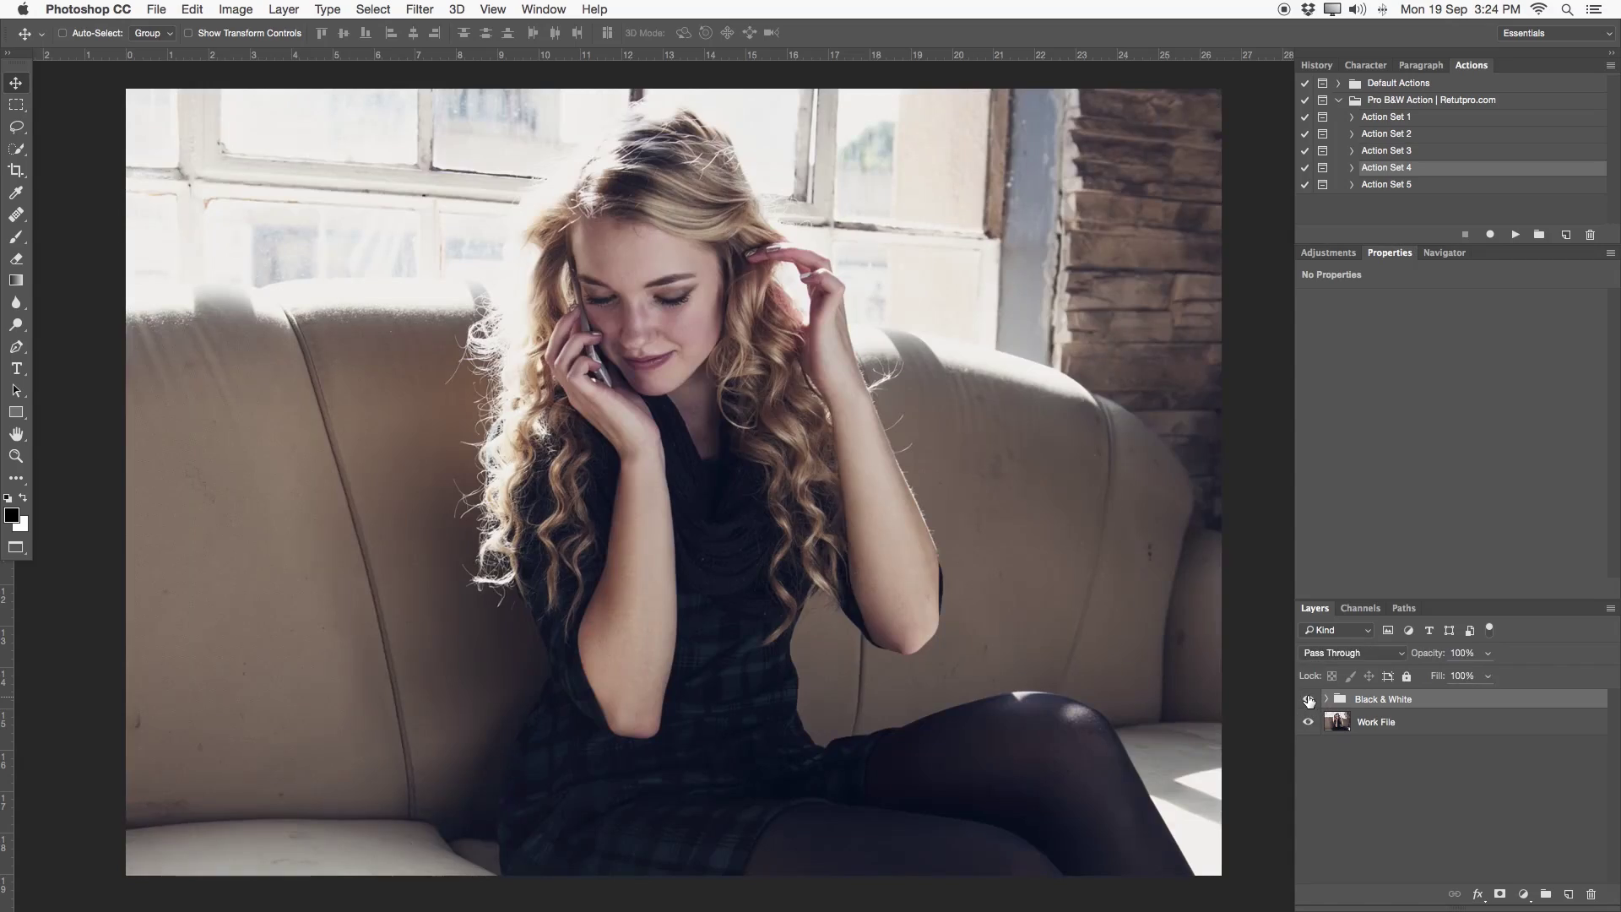
{"action": "left_click", "coordinate": [1307, 698]}
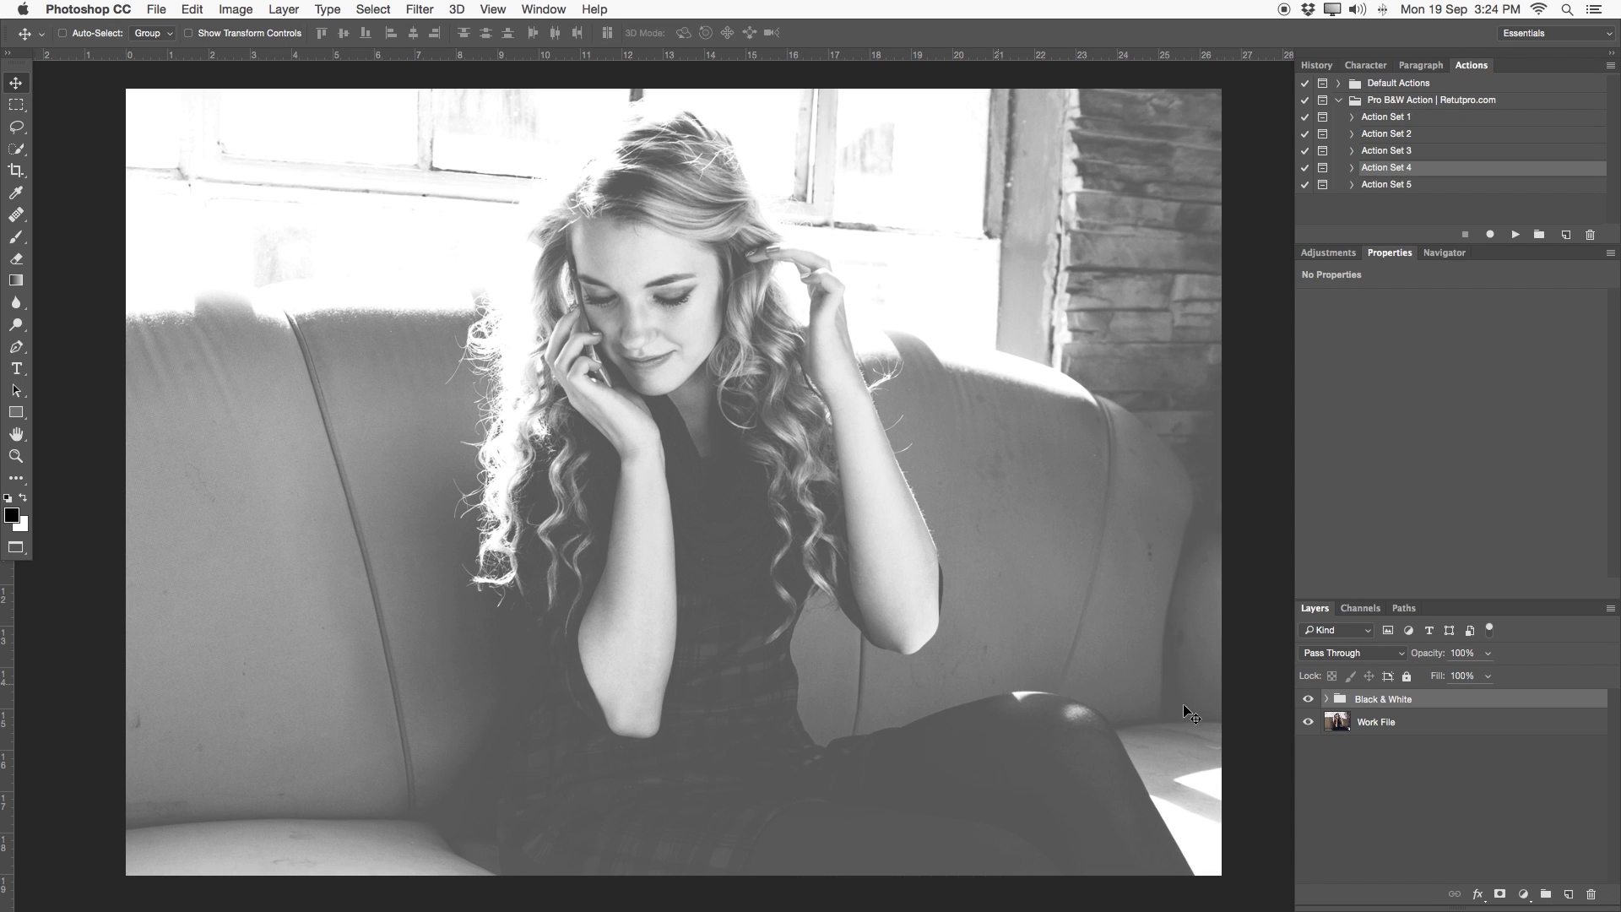
{"action": "left_click", "coordinate": [1309, 700]}
Step: Run Action Set 4 on the Work File layer and dismiss its thank-you message
{"action": "left_click", "coordinate": [1502, 722]}
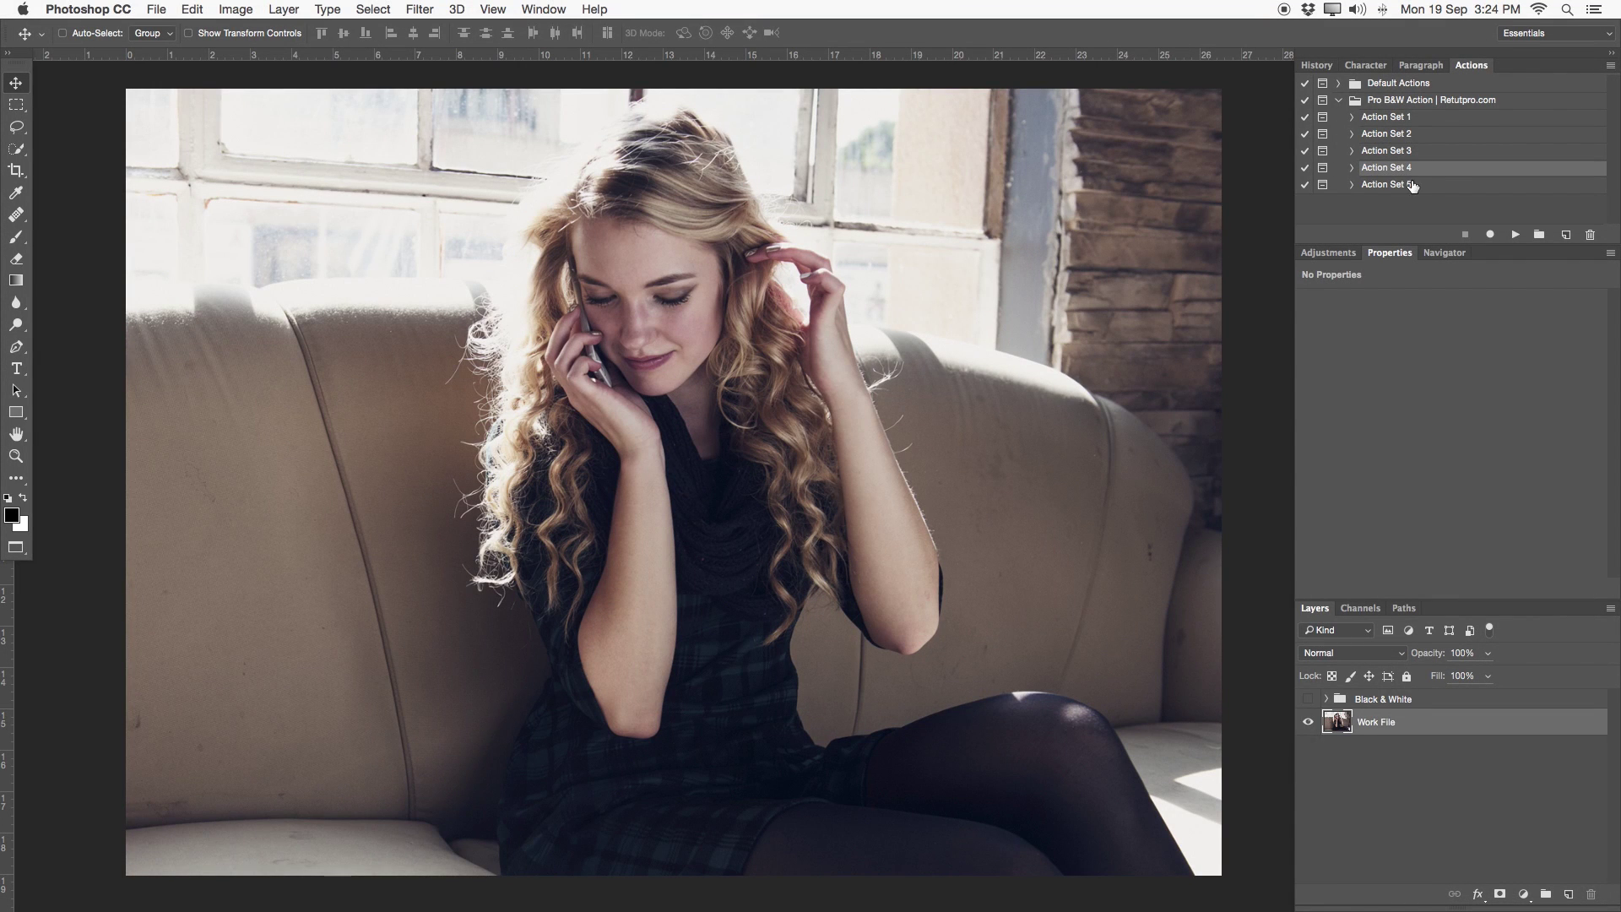
{"action": "left_click", "coordinate": [1515, 233]}
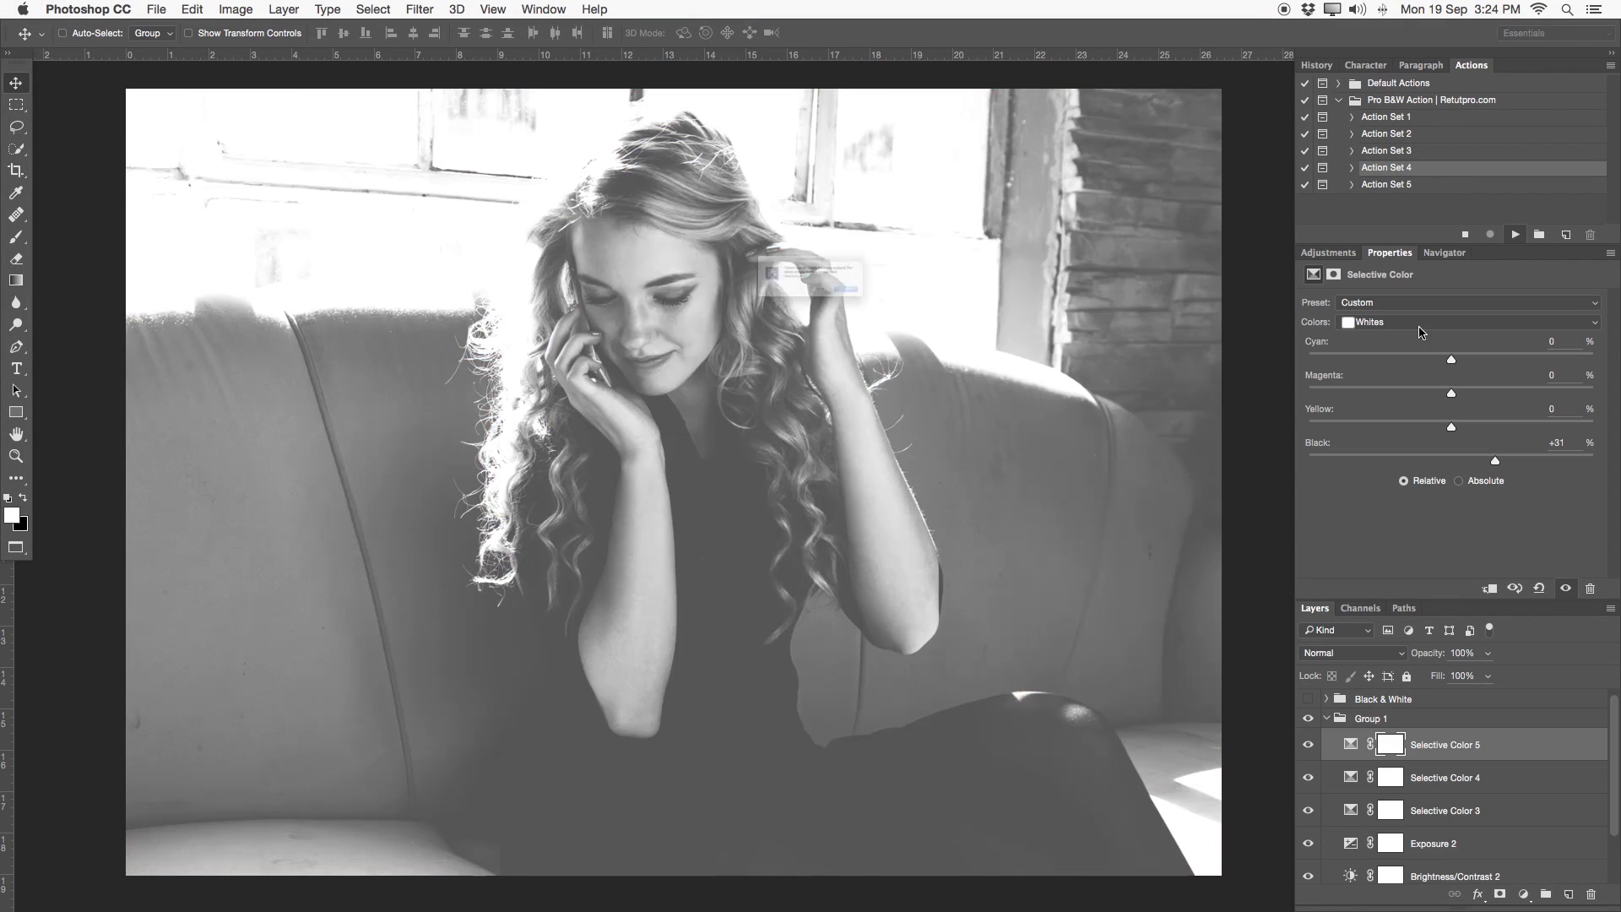
{"action": "left_click", "coordinate": [945, 325]}
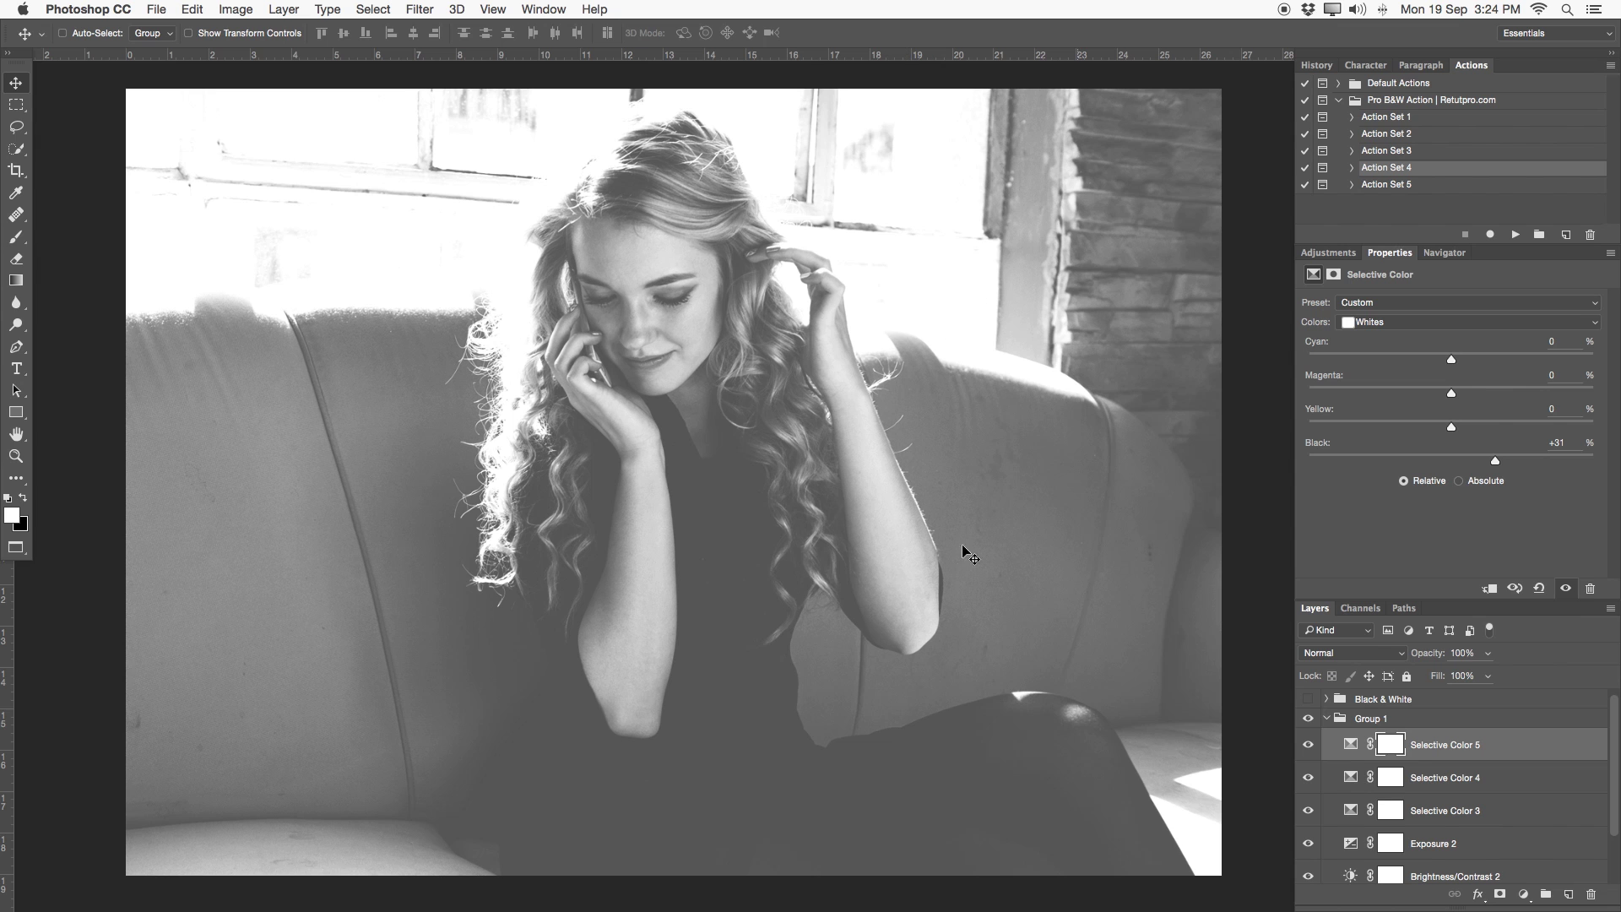
Step: Toggle the new Group 1 to compare, keeping Black & White hidden, then expand Group 1
{"action": "left_click", "coordinate": [1326, 720]}
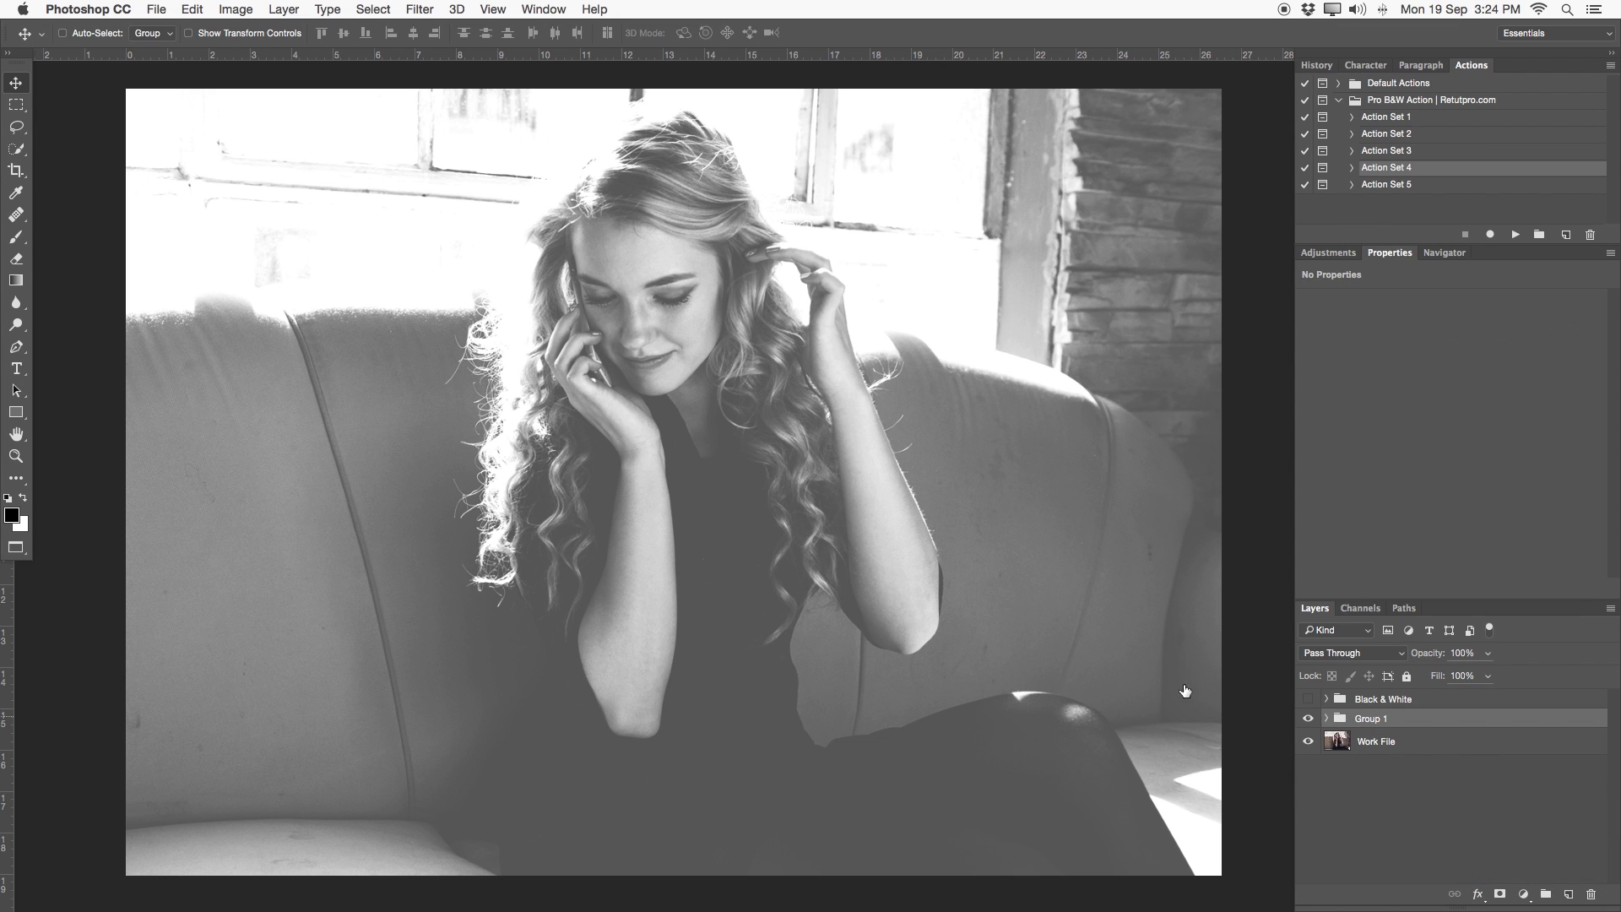
{"action": "left_click", "coordinate": [1309, 717]}
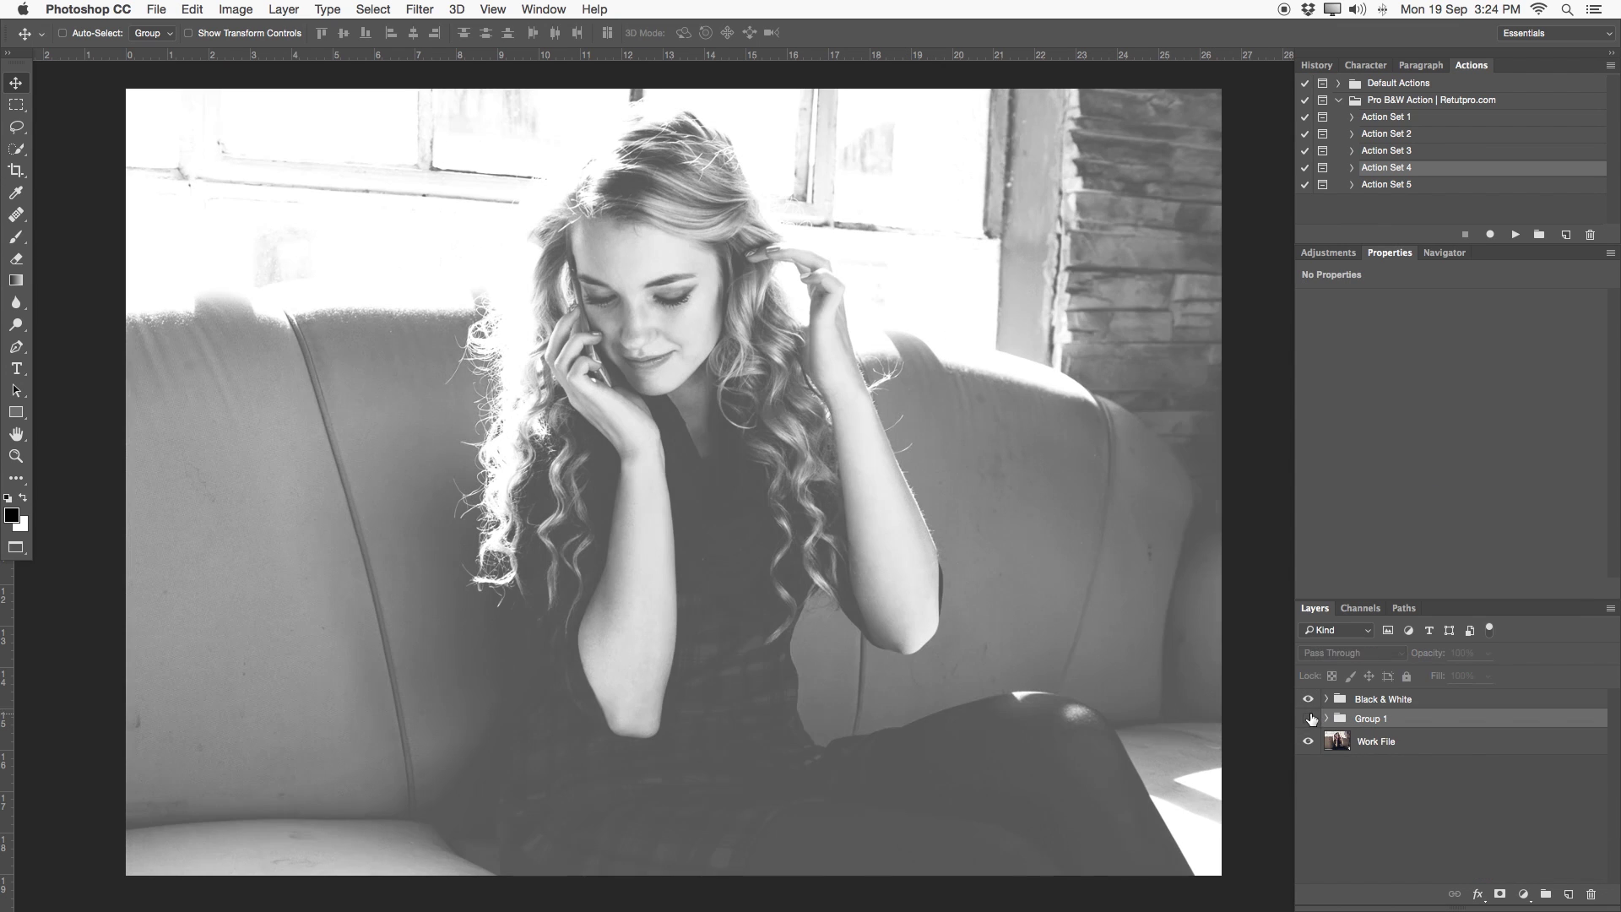
{"action": "left_click", "coordinate": [1309, 719]}
{"action": "left_click", "coordinate": [1308, 699]}
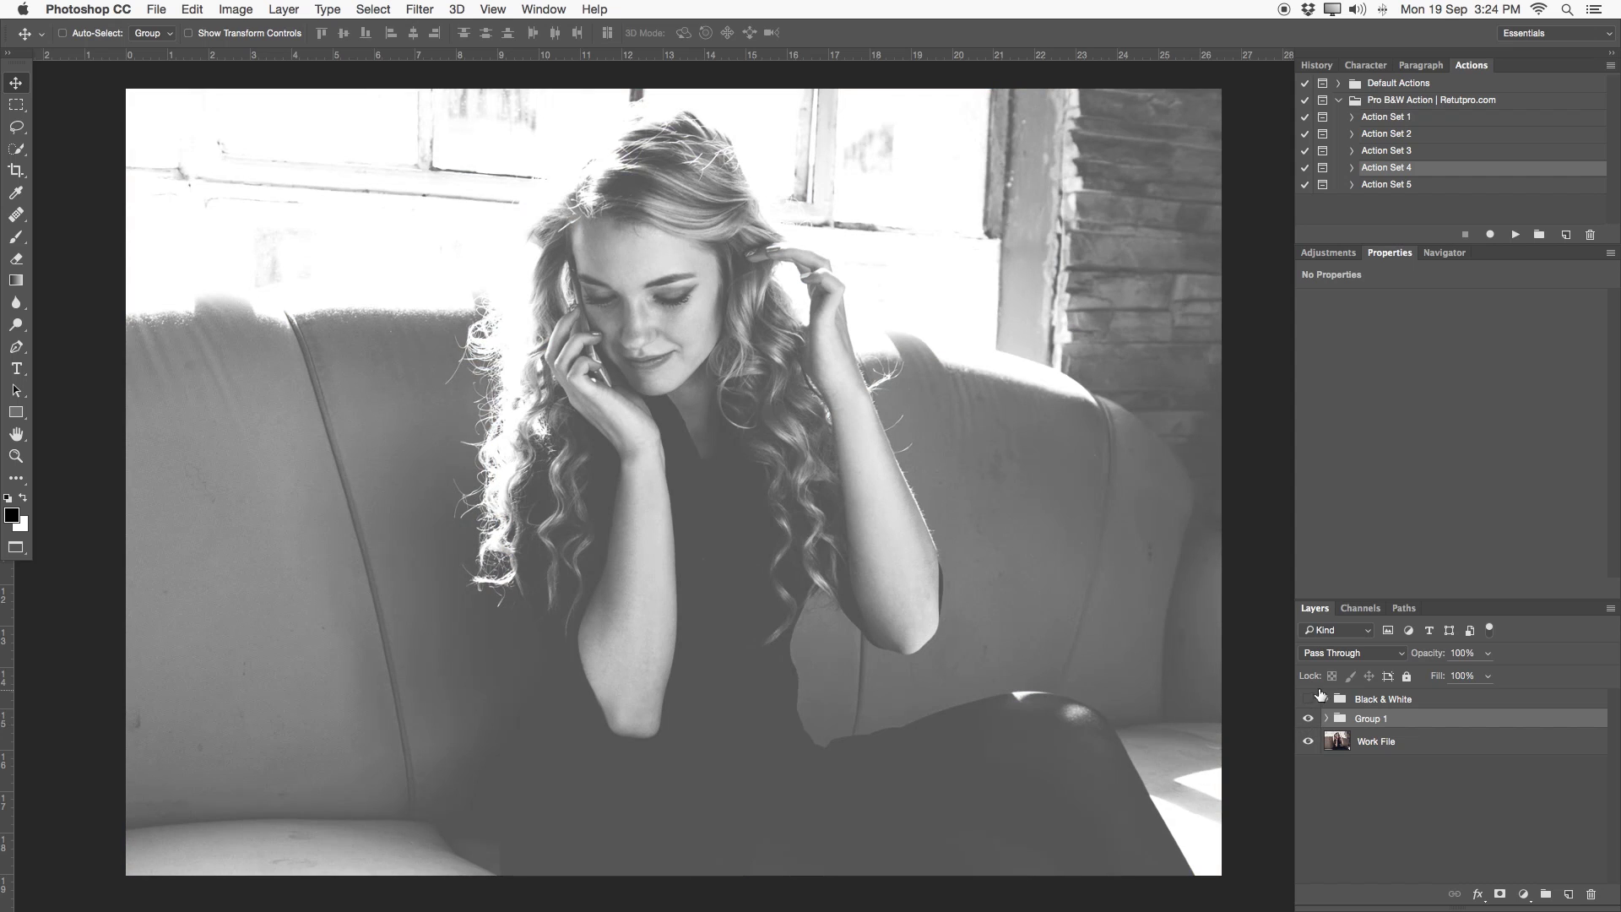
{"action": "left_click", "coordinate": [1326, 719]}
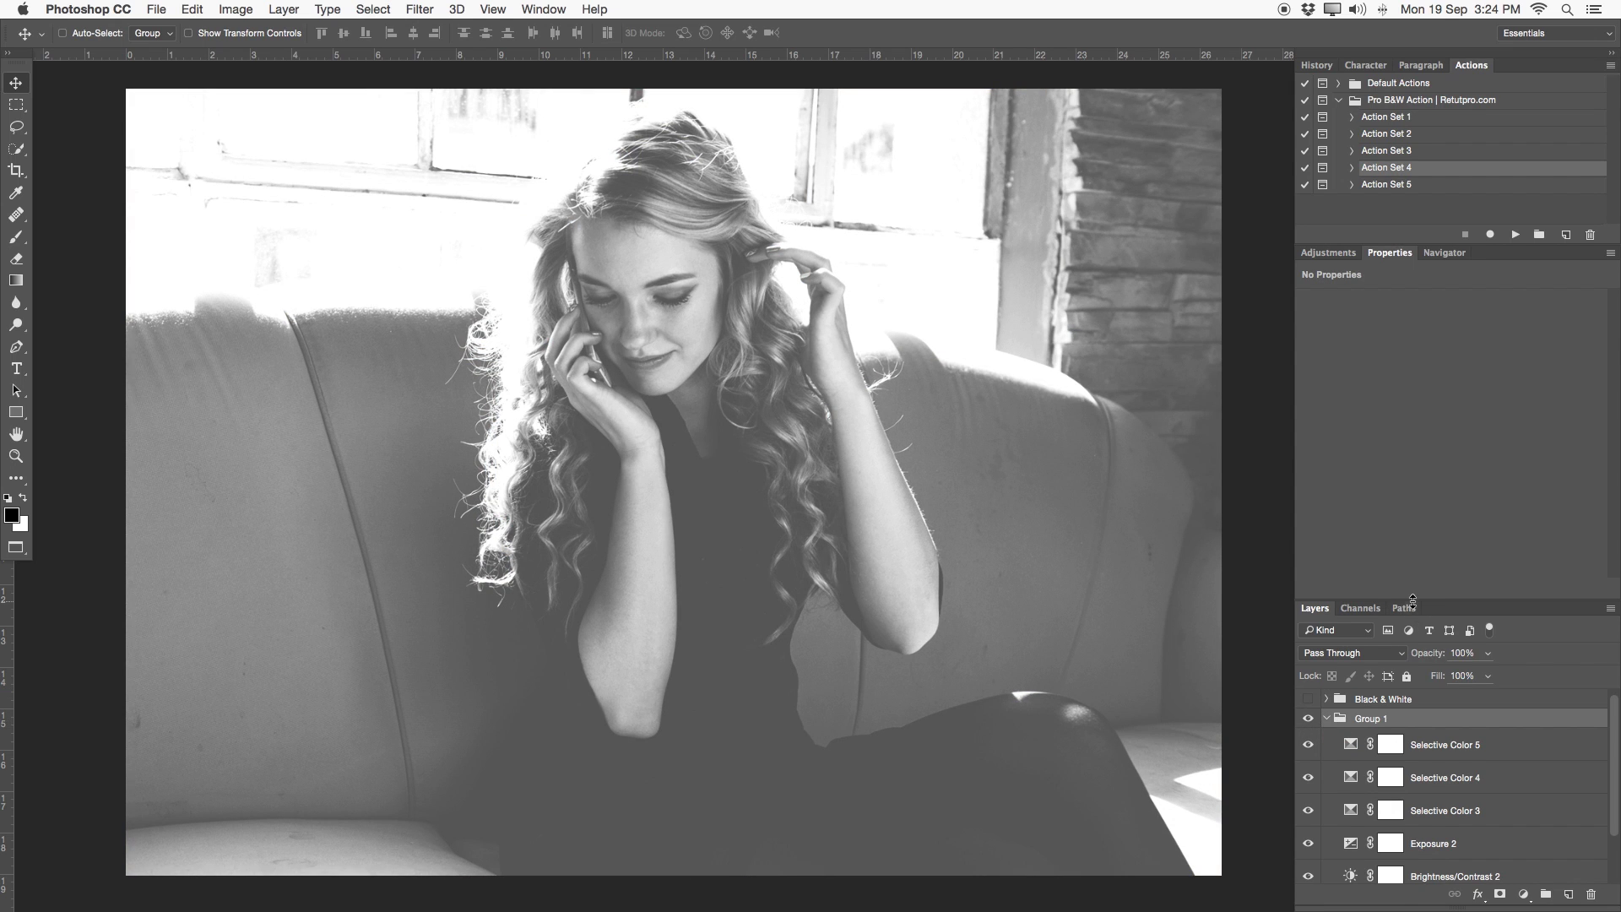
Step: Check Black & White 2, then lift Exposure 2's Offset to +0.0752 for a lighter, flatter image
{"action": "left_click_drag", "start_coordinate": [1412, 601], "coordinate": [1421, 366]}
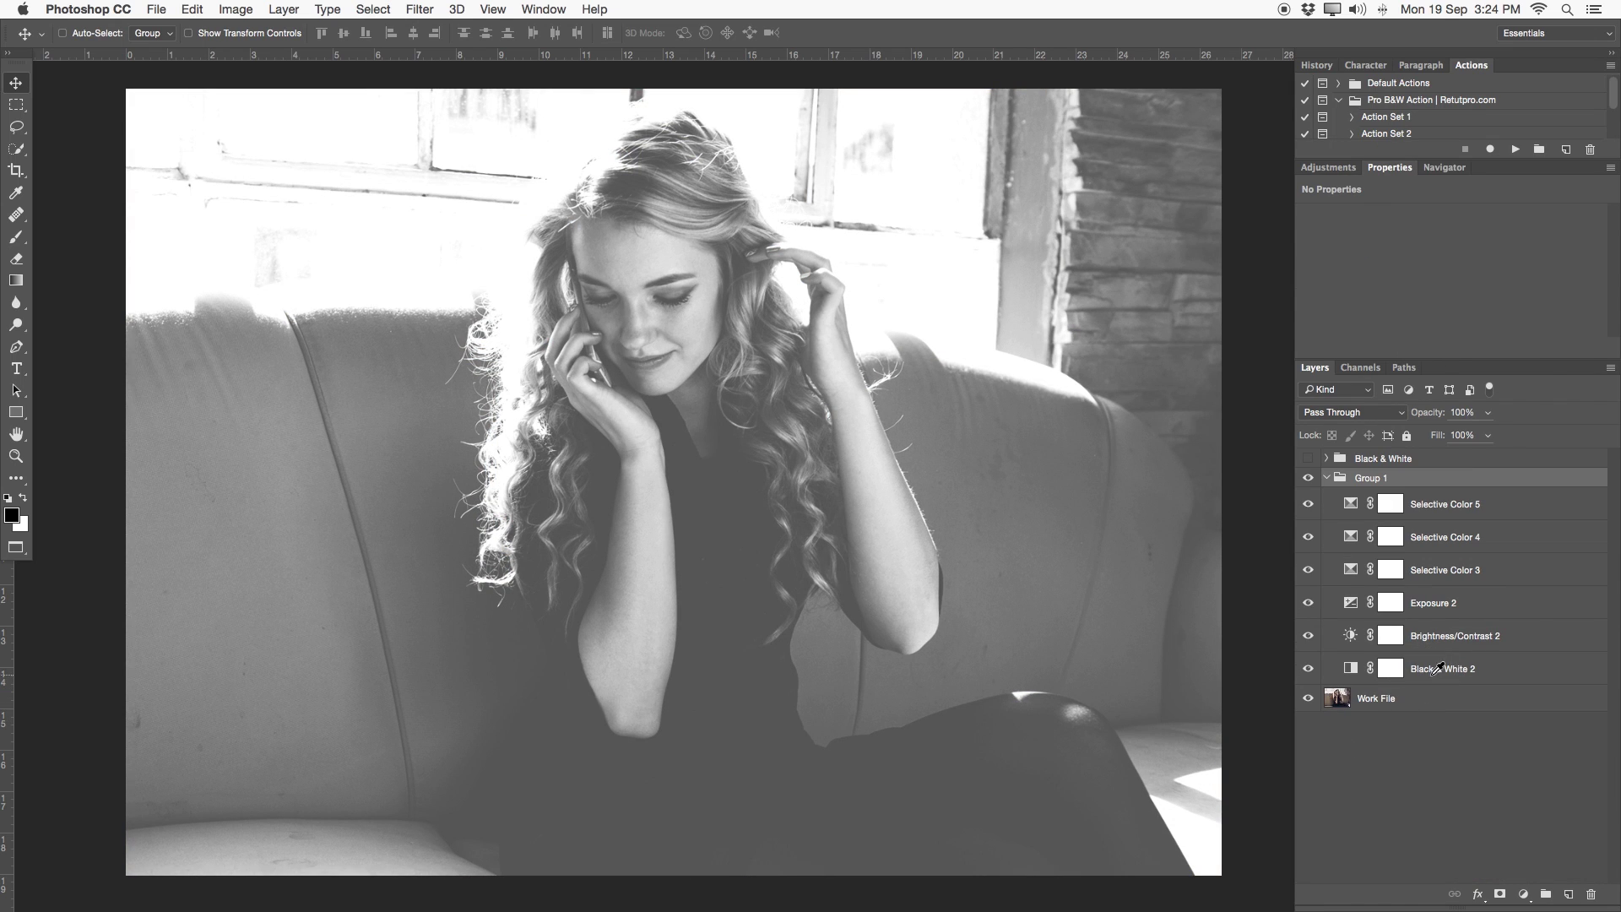
{"action": "left_click", "coordinate": [1435, 670]}
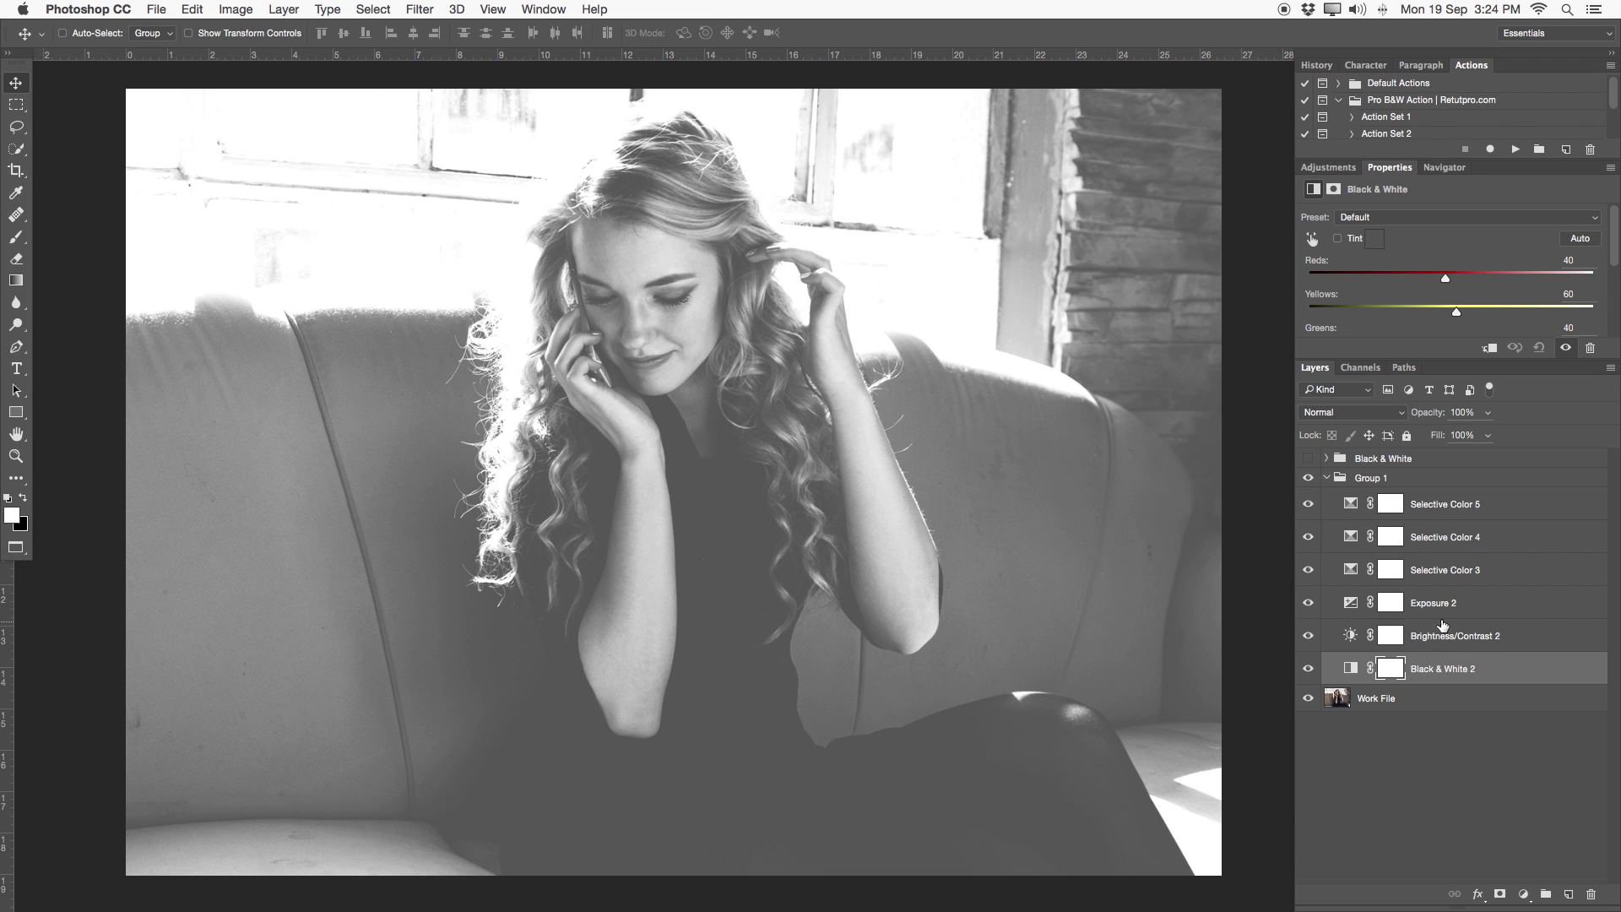
{"action": "left_click", "coordinate": [1444, 609]}
{"action": "left_click_drag", "start_coordinate": [1470, 296], "coordinate": [1472, 295]}
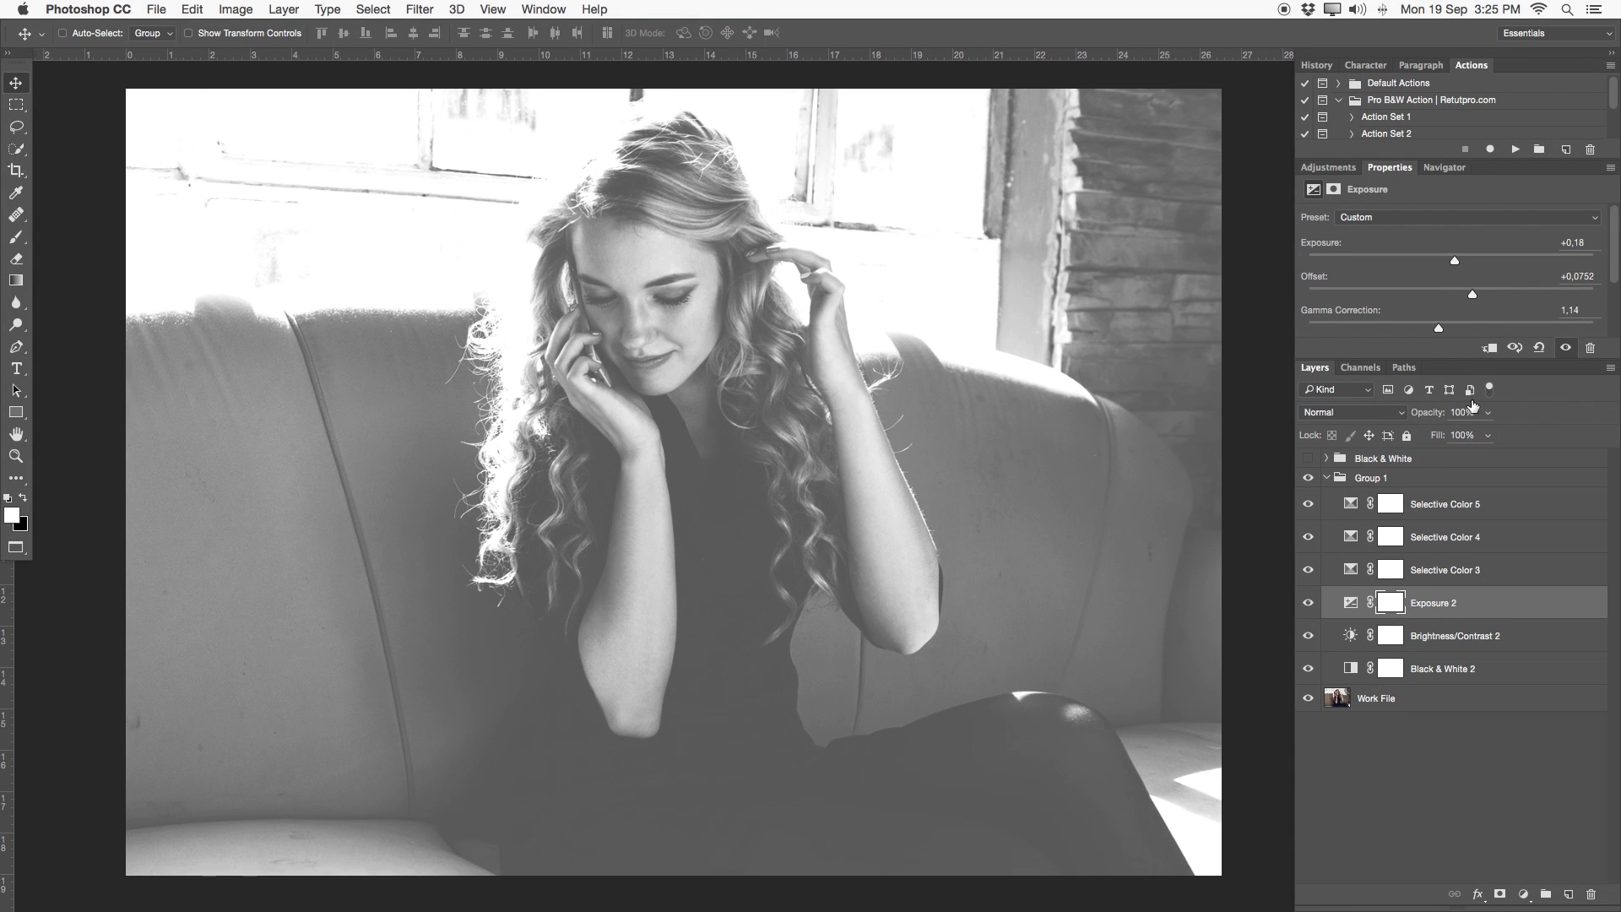